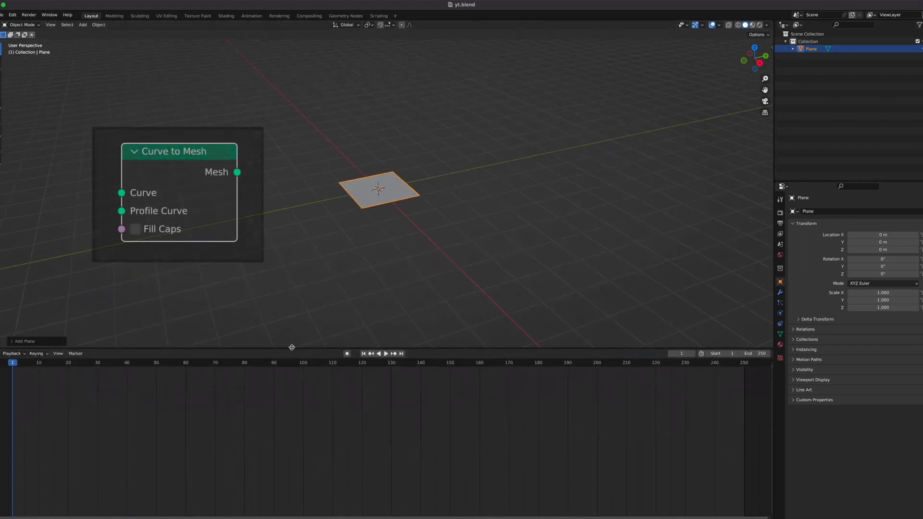
Turn the timeline area into a Geometry Node Editor and create a new node tree for the plane.
click(3, 354)
click(19, 410)
click(375, 357)
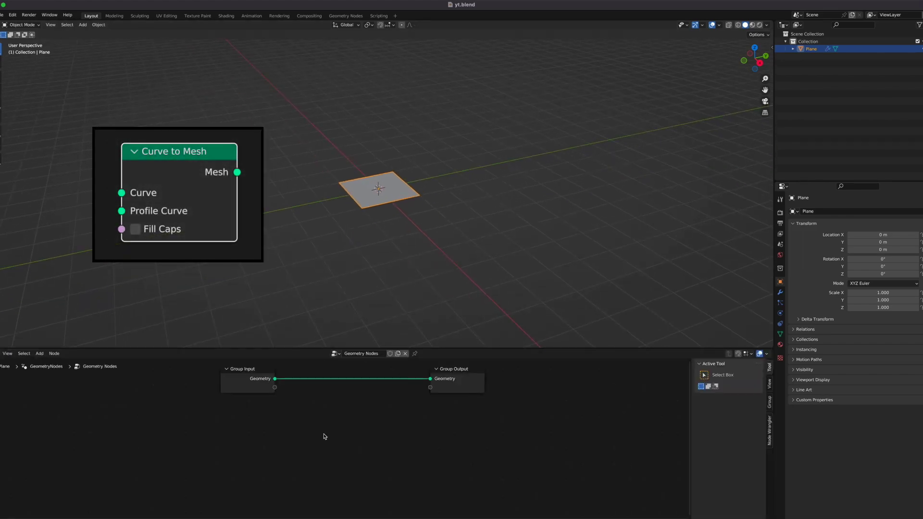
Add a Curve Line node ending at X 1 m, Y 0 m, Z 0 m and feed it into the Group Output.
key(shift+a)
click(324, 434)
key(Return)
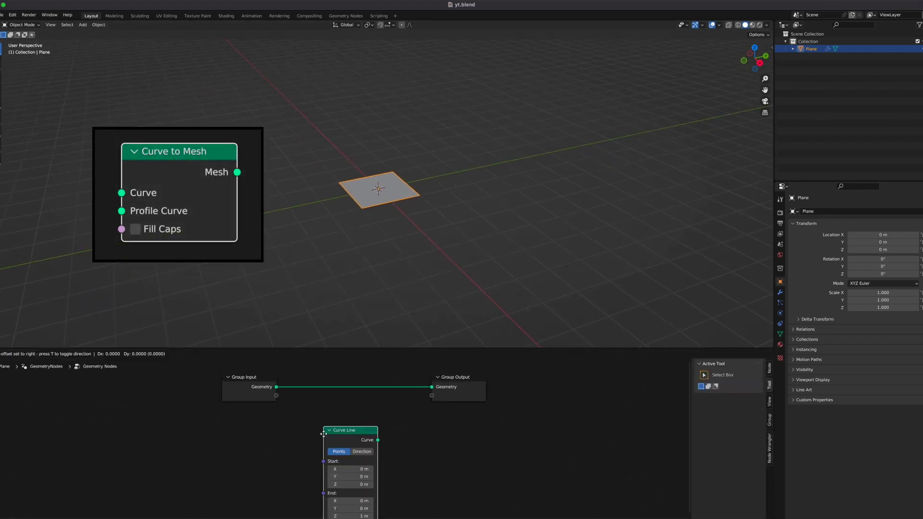
click(306, 377)
drag(470, 393, 576, 387)
scroll(419, 264, left, 5)
shift+scroll(420, 263, up, 2)
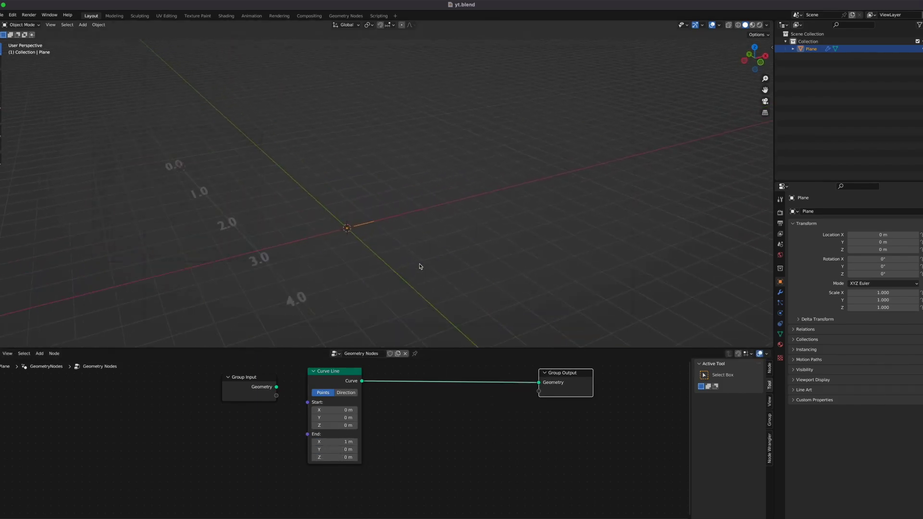
Insert a Curve to Mesh node between the Curve Line and the Group Output.
key(shift+a)
click(502, 465)
key(Return)
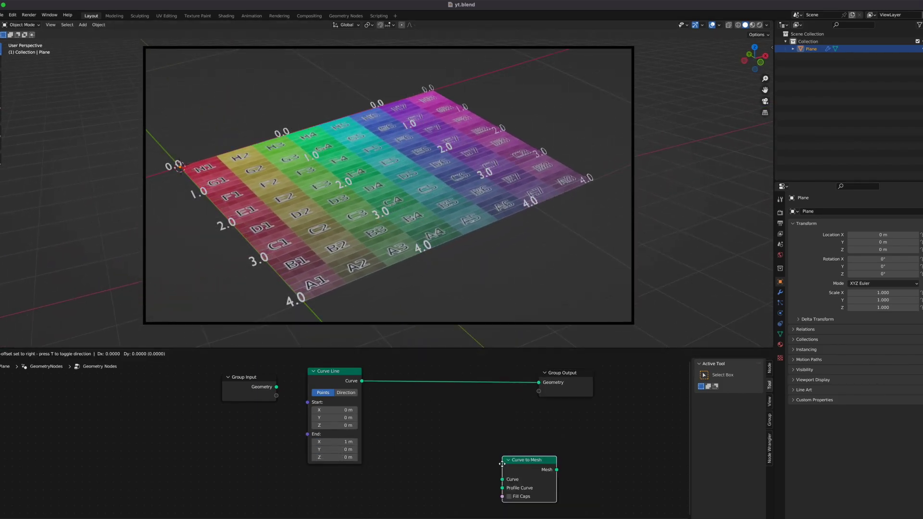
click(436, 377)
Add a Curve Circle with a 0.1 m radius as the Profile Curve and place it below the Curve Line.
key(shift+a)
text(curve cir)
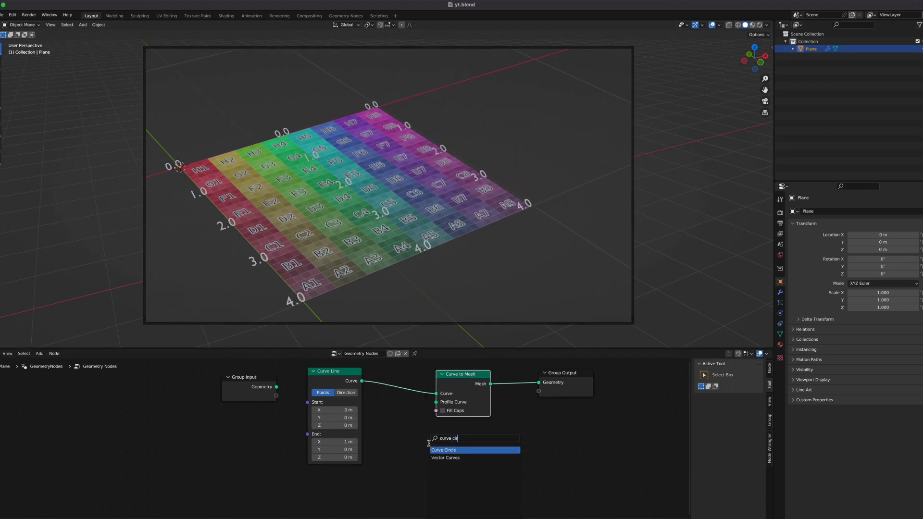
key(Return)
click(429, 444)
drag(483, 449, 509, 418)
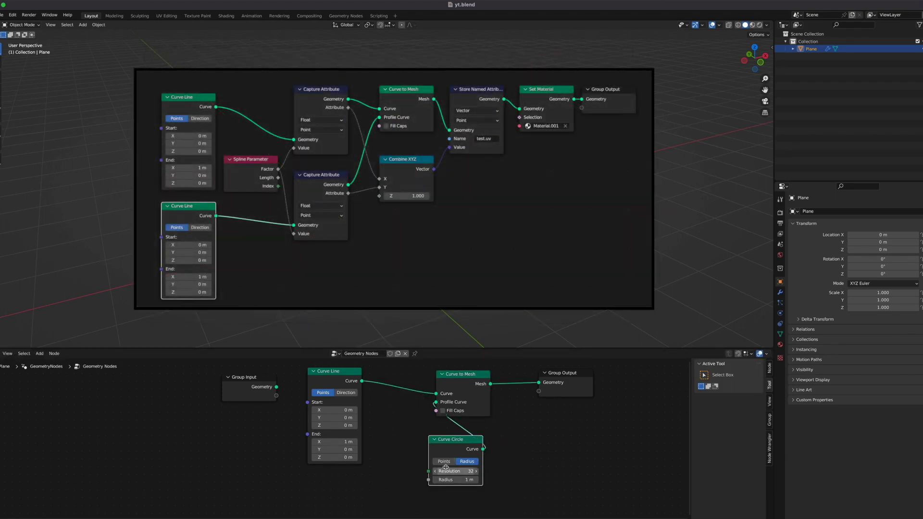
drag(440, 447, 318, 483)
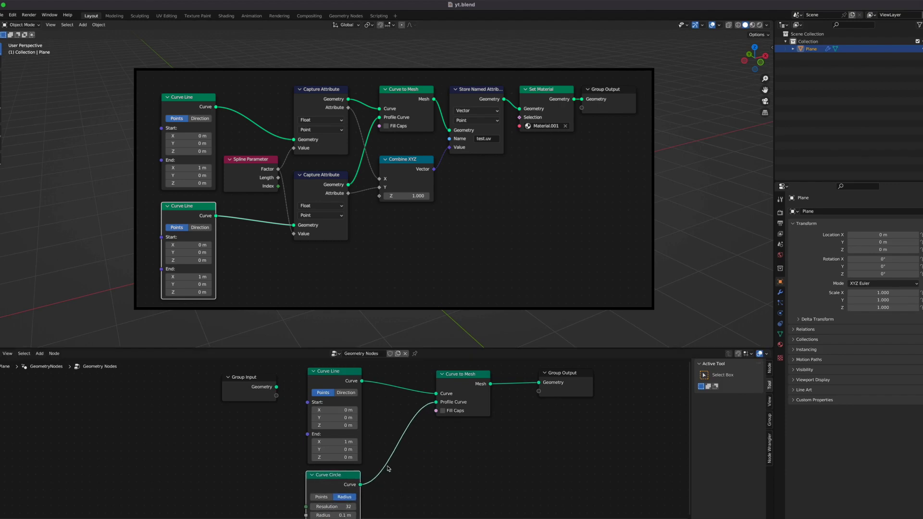
Make room before the Group Output and insert a Set Material node after Curve to Mesh.
drag(564, 394, 636, 398)
click(505, 443)
key(shift+a)
text(set mat)
key(Return)
click(524, 386)
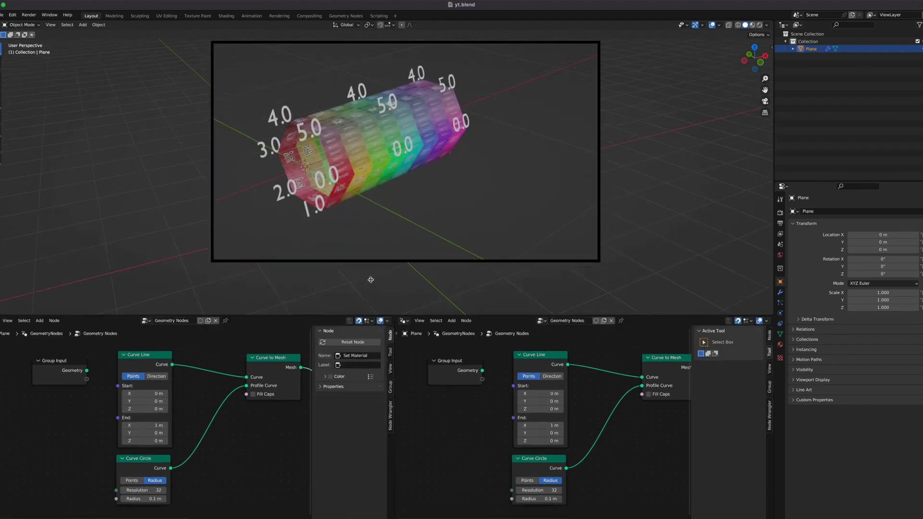
Enlarge the two node editors and switch the second one to the Shader Editor.
drag(370, 314, 371, 265)
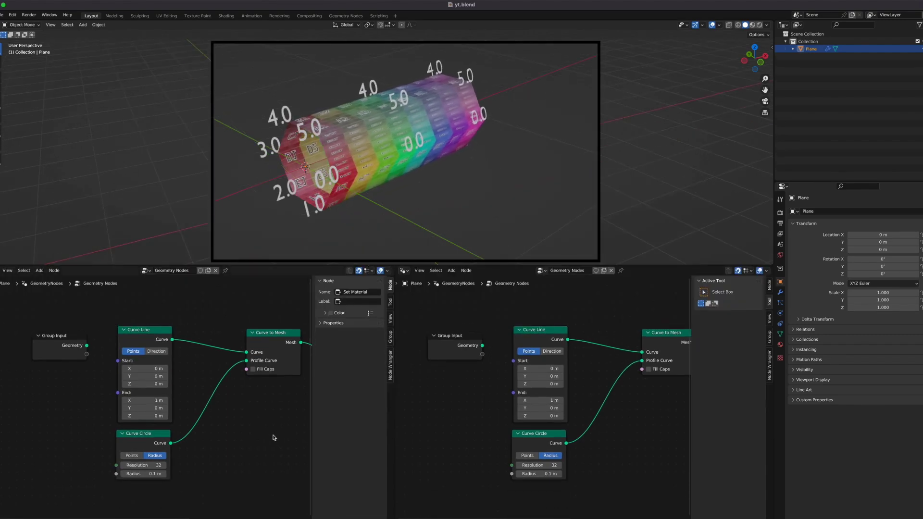
key(n)
key(n)
click(404, 271)
click(424, 341)
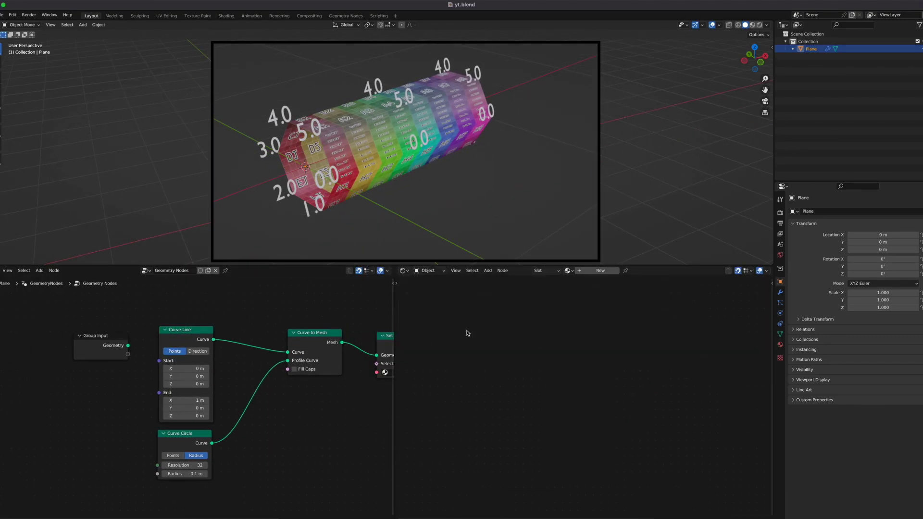
Create a material named test.uv.mat and add an Image Texture with Mapping and Texture Coordinate nodes to its Principled BSDF.
click(601, 271)
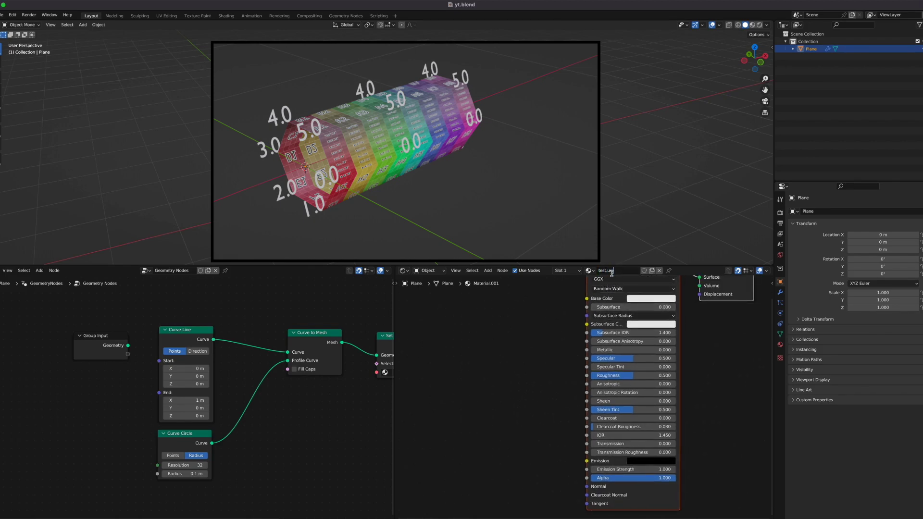
scroll(517, 305, right, 5)
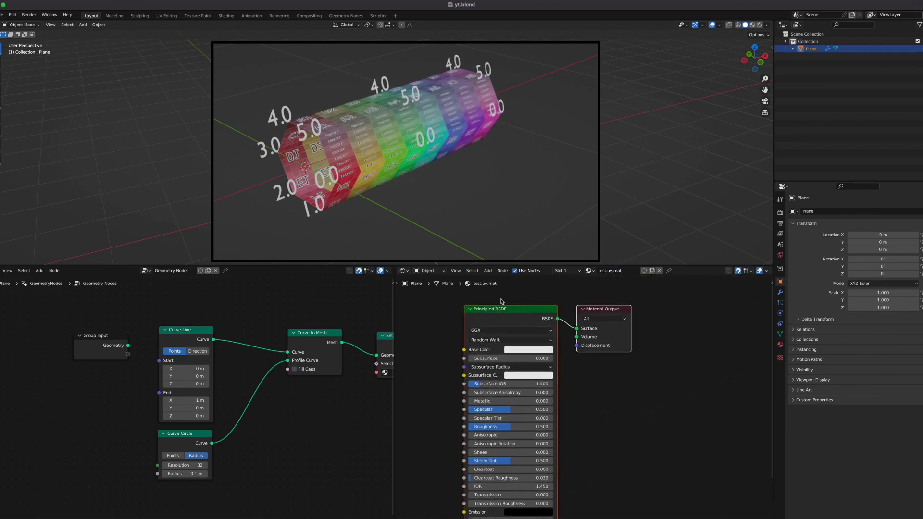
click(517, 311)
scroll(498, 313, left, 2)
key(ctrl+t)
scroll(495, 338, left, 5)
scroll(500, 341, left, 2)
scroll(500, 341, down, 2)
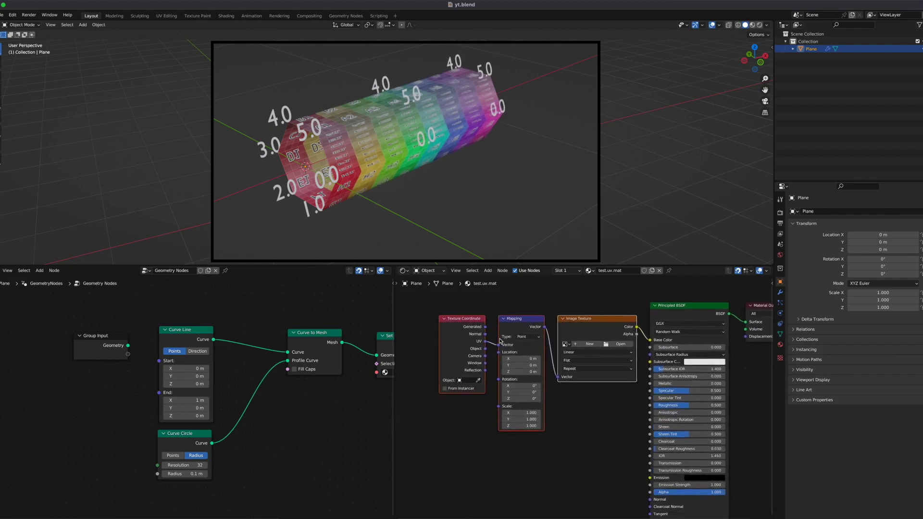
Generate a new Color Grid image for the Image Texture node.
click(584, 345)
click(589, 401)
click(586, 425)
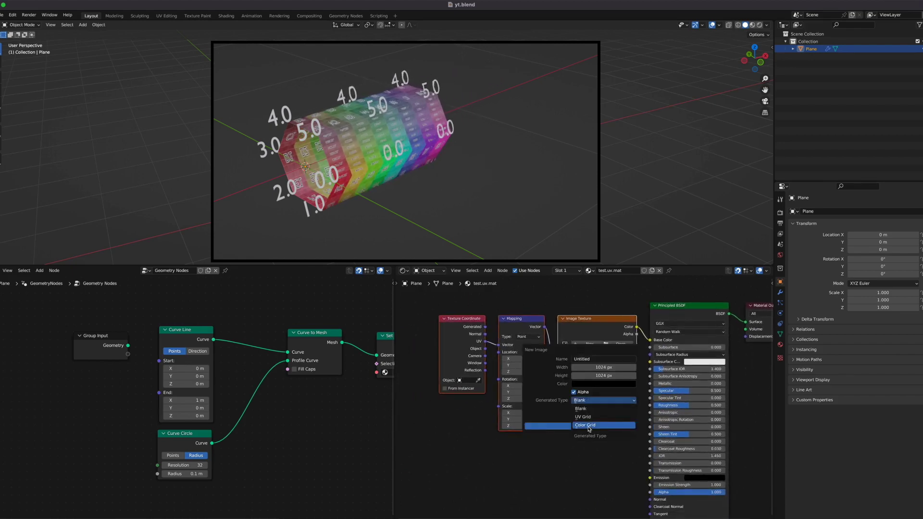
click(587, 427)
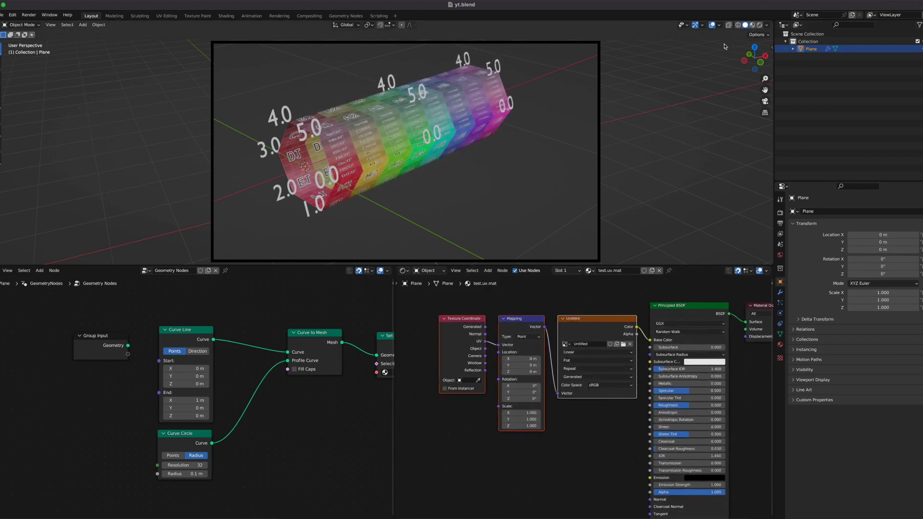
Assign test.uv.mat in the Set Material node and show the tube in Material Preview shading.
scroll(337, 351, right, 3)
click(336, 350)
click(336, 367)
click(347, 386)
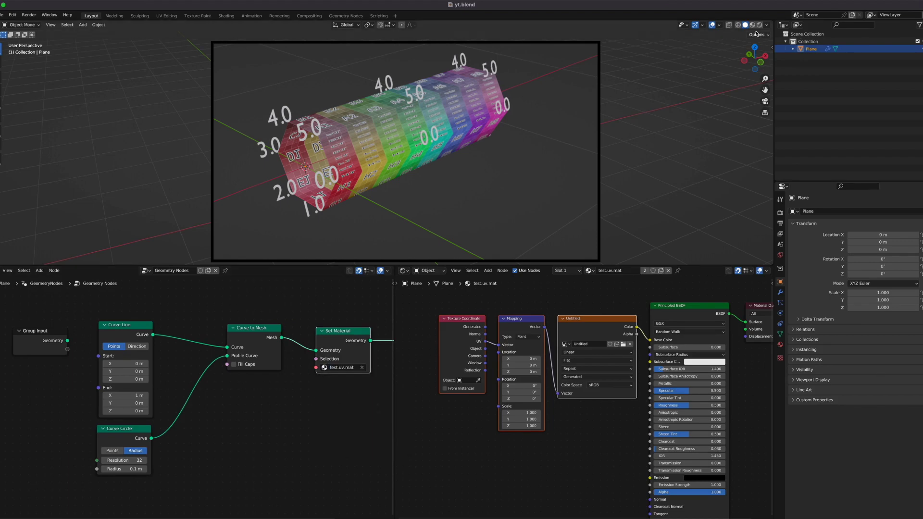
scroll(352, 242, up, 4)
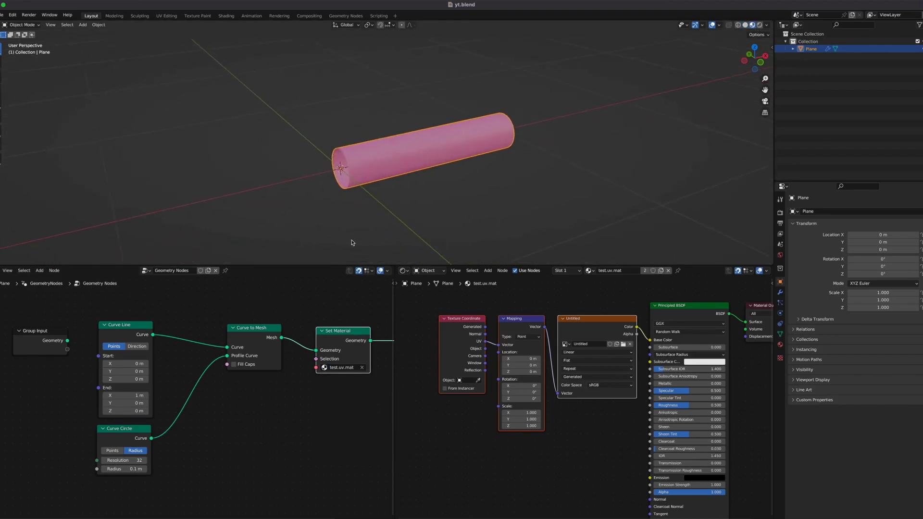
Connect the Generated texture coordinates to the Mapping node's Vector input and inspect the tube.
drag(495, 346, 497, 345)
scroll(460, 251, left, 8)
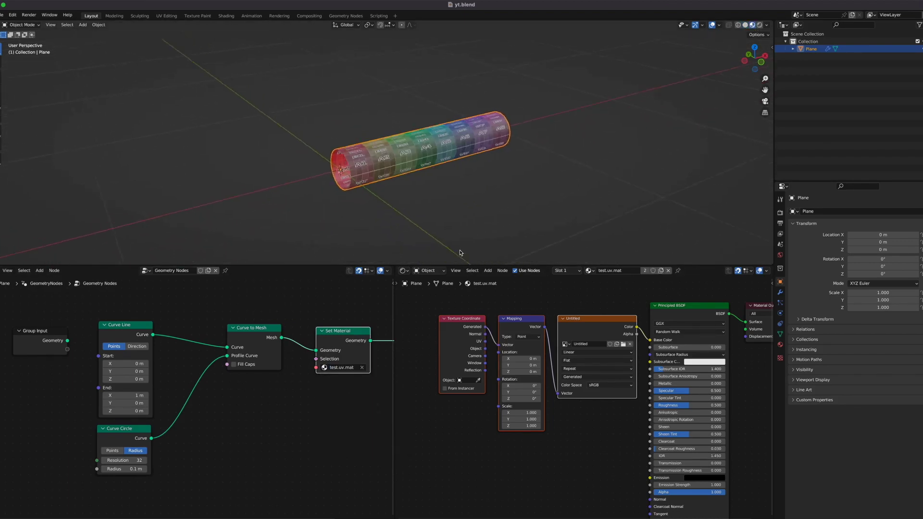
scroll(460, 250, right, 3)
middle_drag(460, 253, 461, 254)
Replace the Texture Coordinate node with an Attribute node whose Vector output feeds the Mapping node.
click(467, 358)
key(x)
key(shift+a)
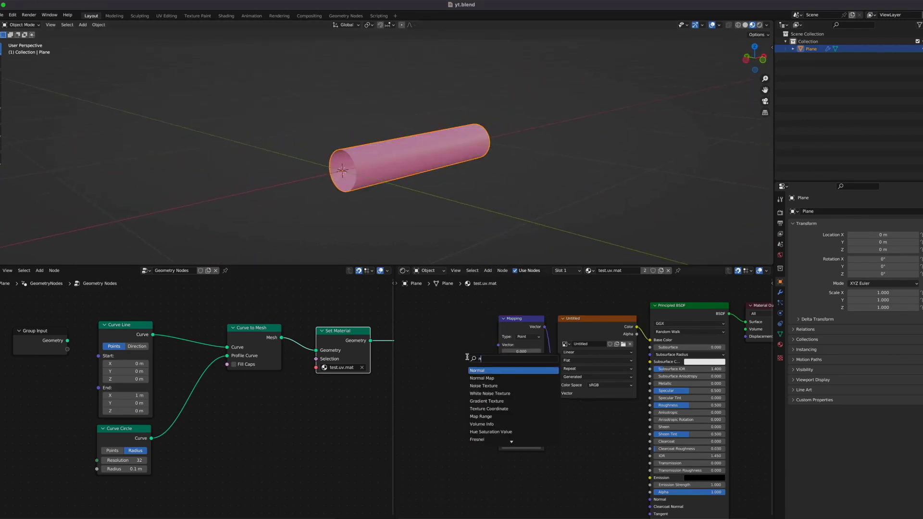
text(att)
key(Return)
click(430, 339)
drag(461, 354, 497, 347)
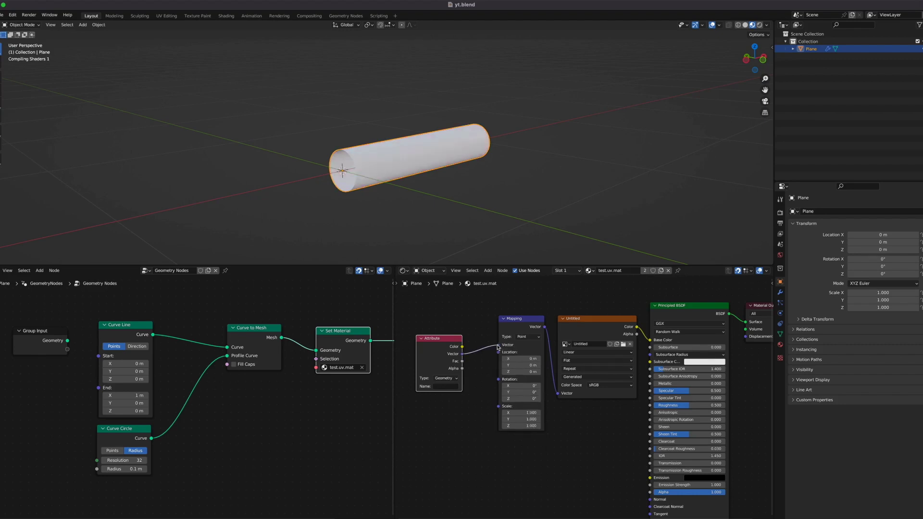
Name the shader's attribute test.uv and move its node next to the Mapping node.
click(445, 387)
text(test.uv)
key(Return)
drag(437, 350, 464, 331)
Insert a Store Named Attribute node between Curve to Mesh and Set Material.
middle_drag(342, 435, 274, 436)
key(shift+a)
text(s)
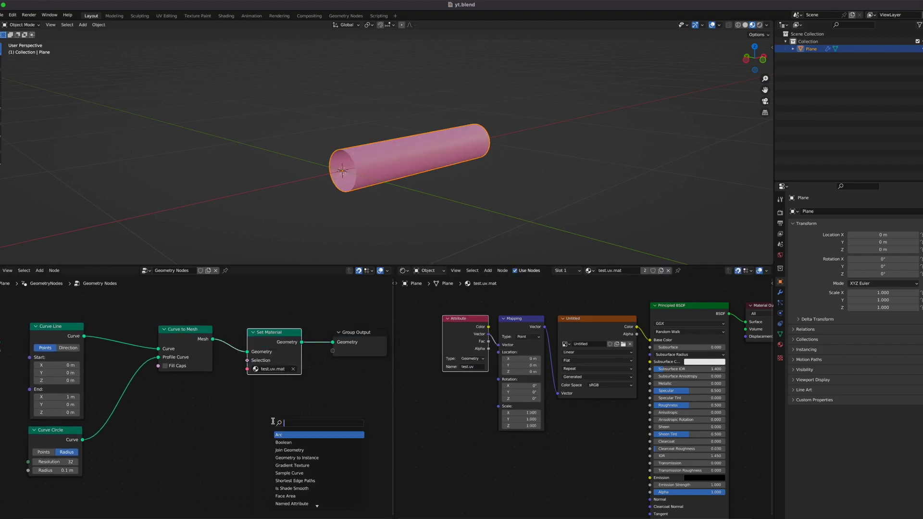
text(to)
key(Return)
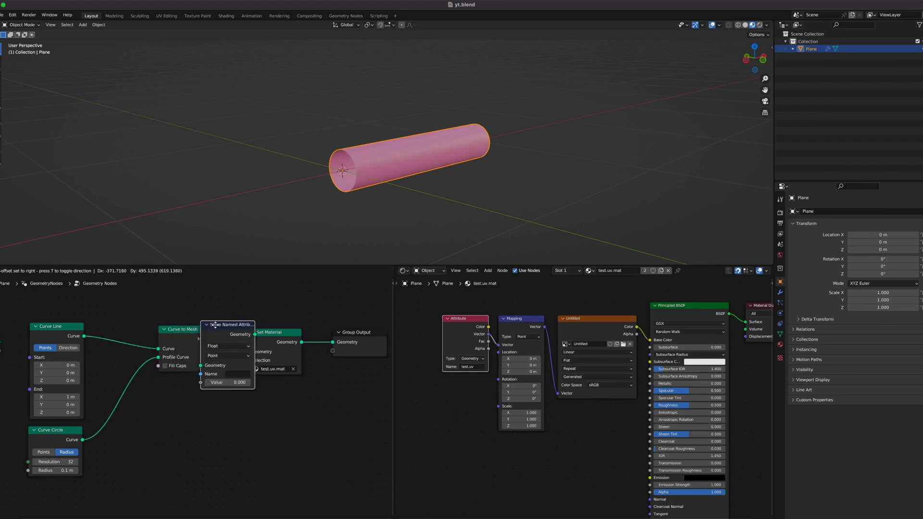
click(195, 321)
Set the stored attribute to the Face Corner domain and Vector type, and name it test.uv.
click(270, 348)
click(263, 382)
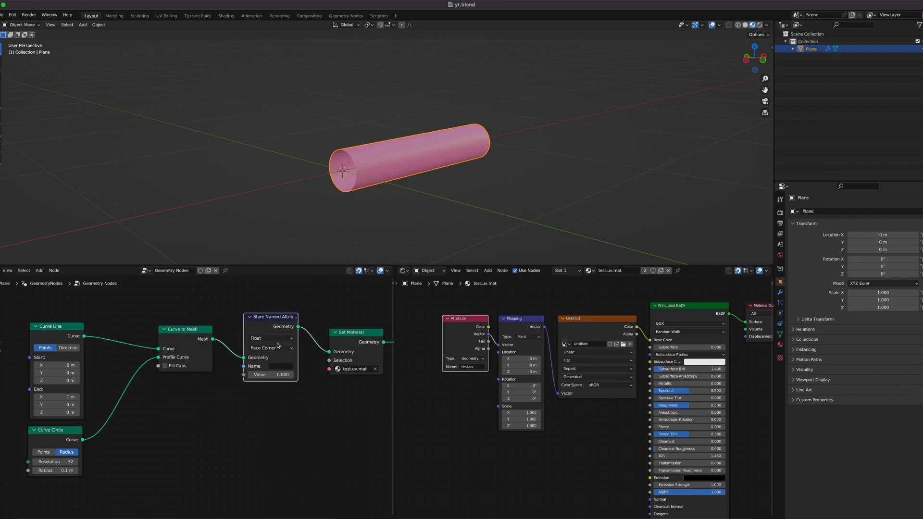
ctrl+scroll(273, 339, down, 2)
click(279, 366)
text(test.uv)
key(Return)
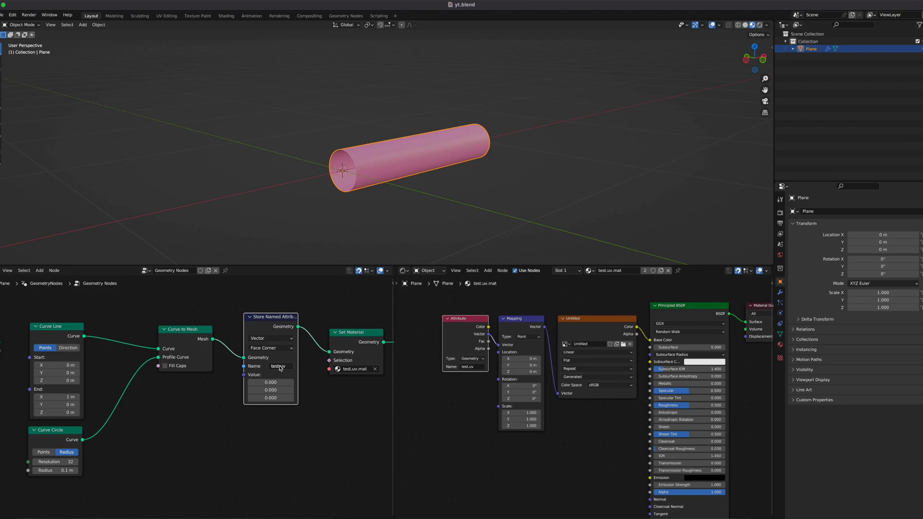
Add a UV Unwrap node and connect its UV output to the stored attribute's Value.
click(224, 423)
scroll(225, 422, left, 2)
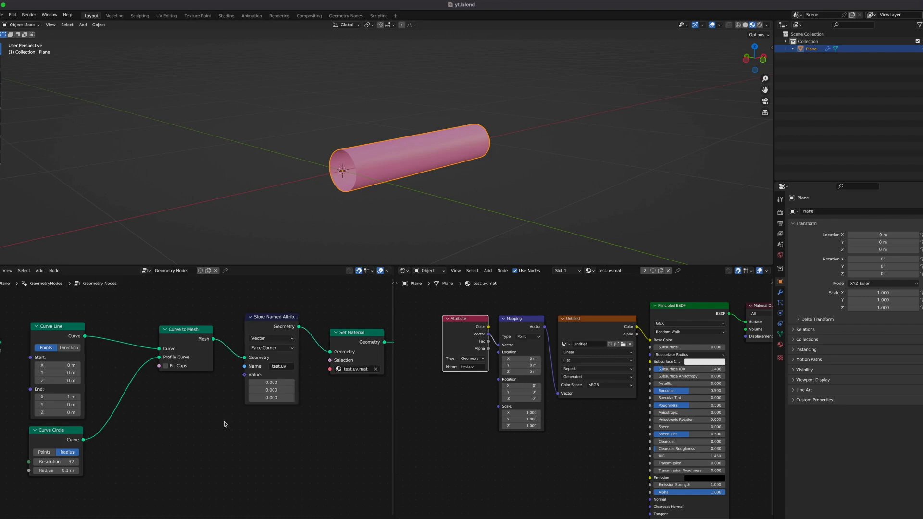
key(shift+a)
key(s)
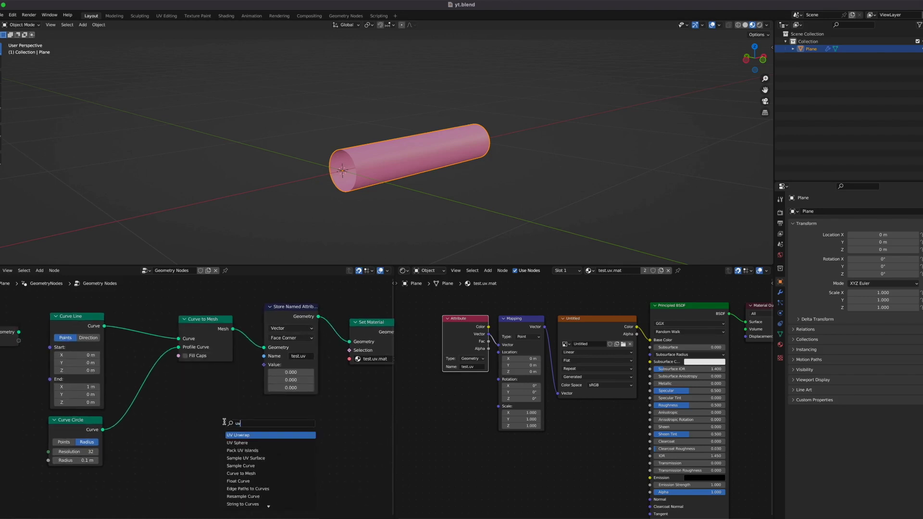
key(Return)
drag(244, 394, 265, 366)
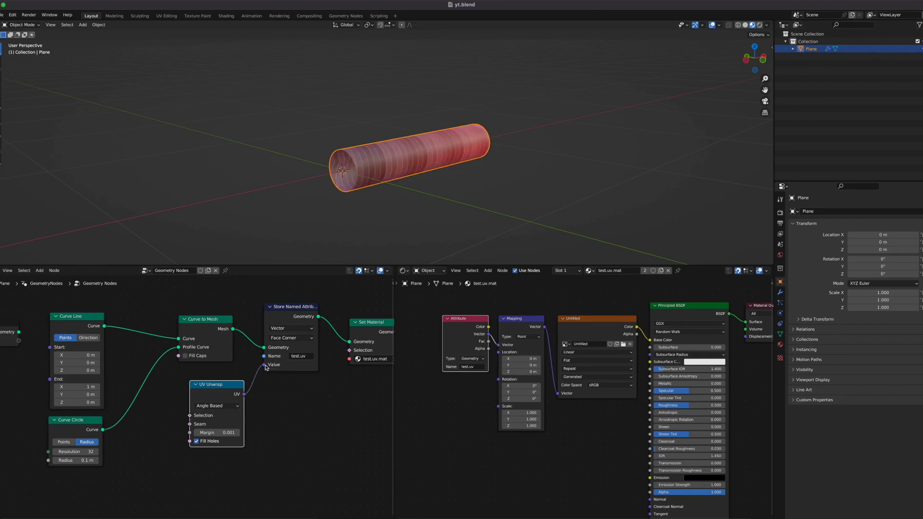
Insert a Capture Attribute node between the Curve Circle and Curve to Mesh, moving UV Unwrap out of the way.
drag(208, 392, 200, 455)
scroll(199, 456, down, 2)
key(shift+a)
text(sc)
key(Return)
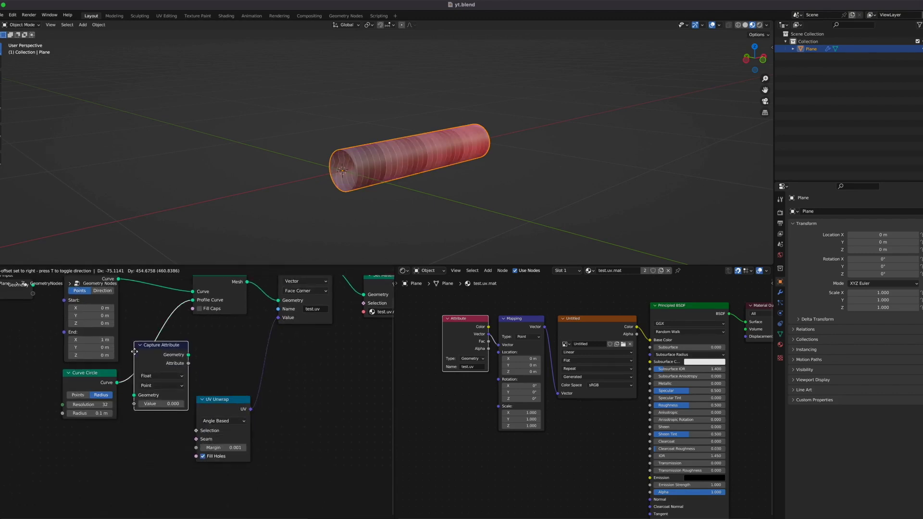
click(230, 397)
drag(231, 396, 324, 396)
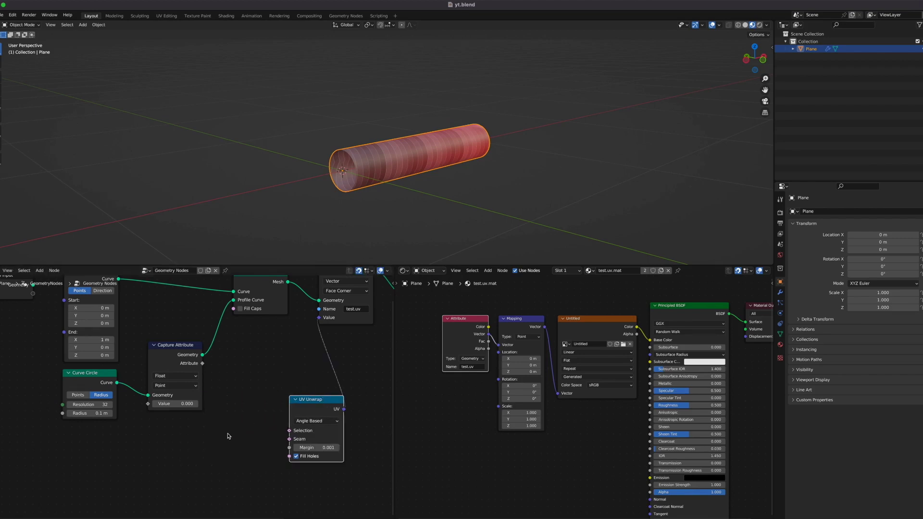
Add an Index node below the Curve Circle and connect it to the Capture Attribute's Value.
key(shift+a)
text(index)
key(Return)
click(82, 447)
mouse_move(133, 454)
mouse_down()
mouse_move(150, 415)
mouse_move(116, 448)
mouse_up()
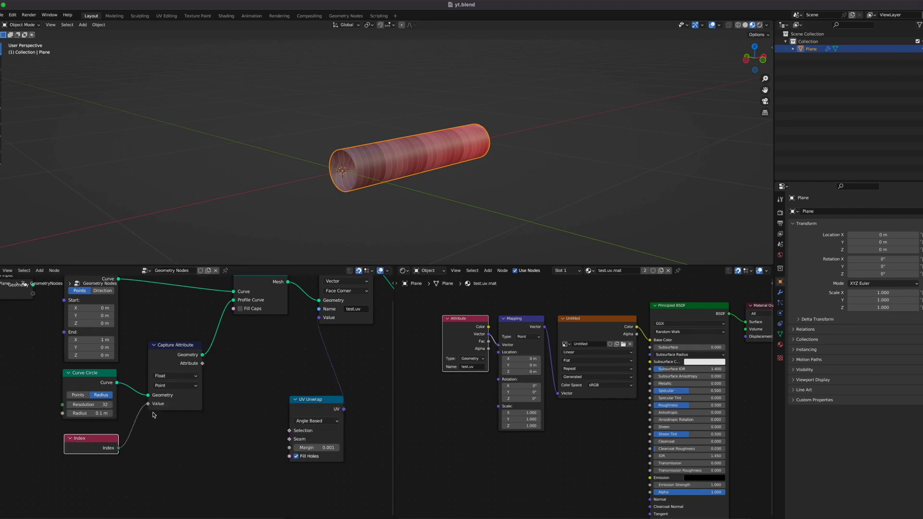
Add a Compare node beside Capture Attribute and feed the captured attribute into its A input.
scroll(191, 448, right, 2)
key(shift+a)
key(Return)
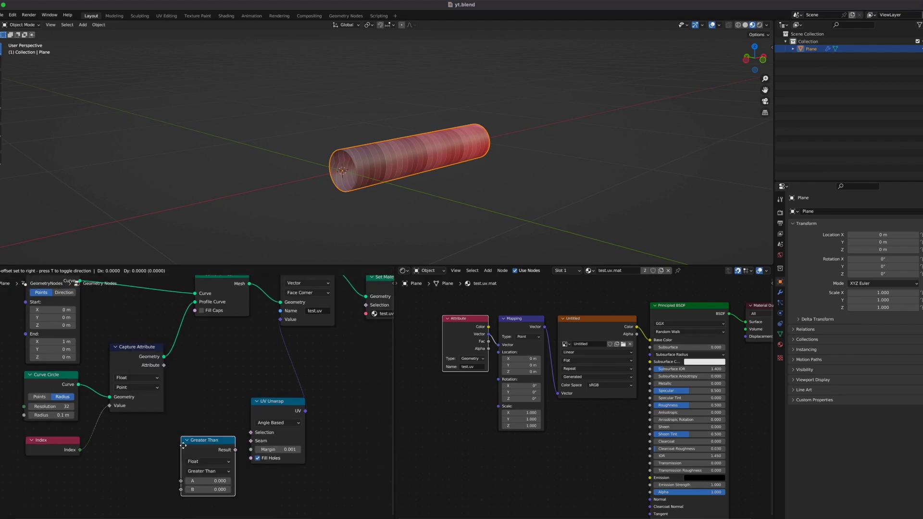
click(177, 385)
drag(163, 365, 182, 431)
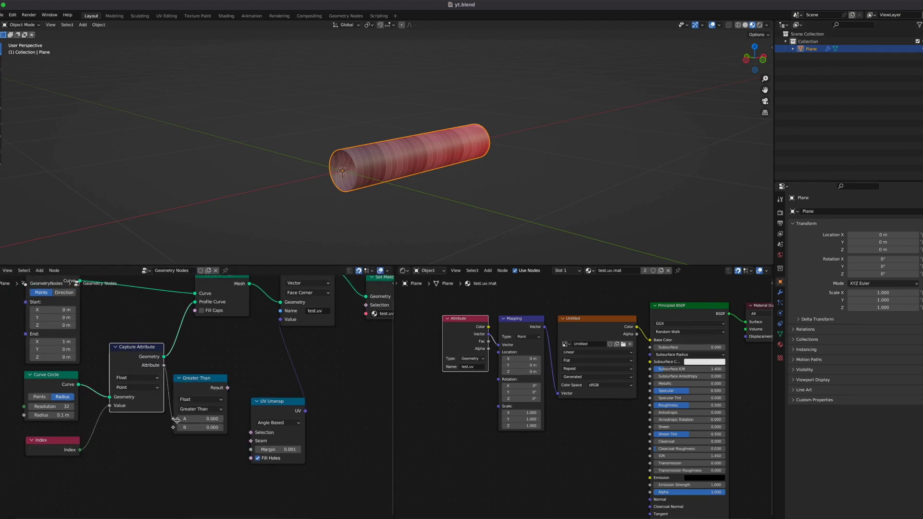
Set the comparison to Equal and connect its Result to the UV Unwrap Seam input.
click(203, 410)
click(192, 453)
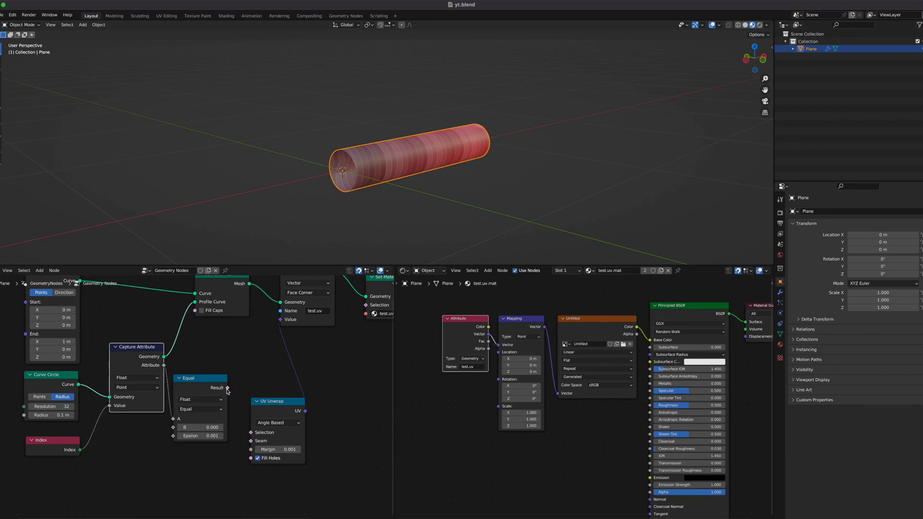
drag(250, 437, 251, 441)
Tidy the node layout by repositioning the output-side nodes and placing UV Unwrap between Equal and Store Named Attribute.
drag(292, 399, 273, 338)
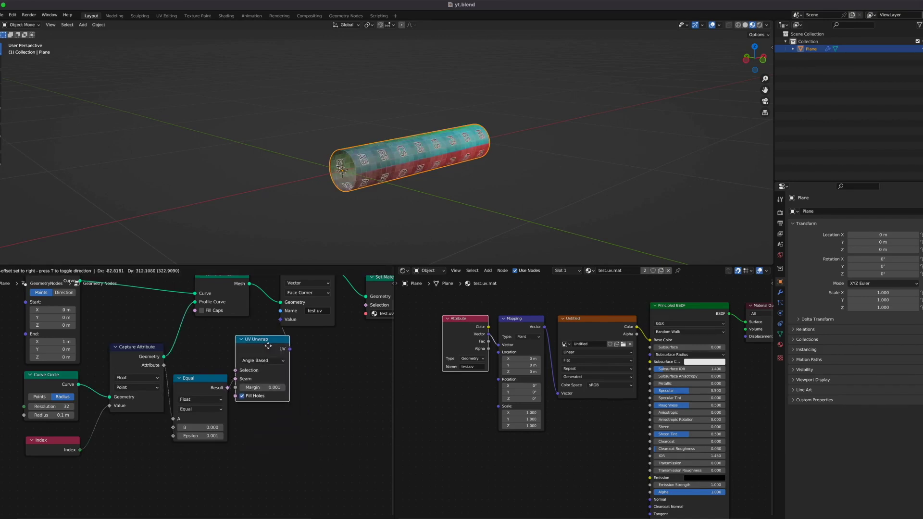
middle_drag(296, 311, 271, 347)
middle_drag(390, 404, 276, 437)
drag(340, 435, 138, 340)
key(g)
click(188, 338)
drag(183, 400, 151, 403)
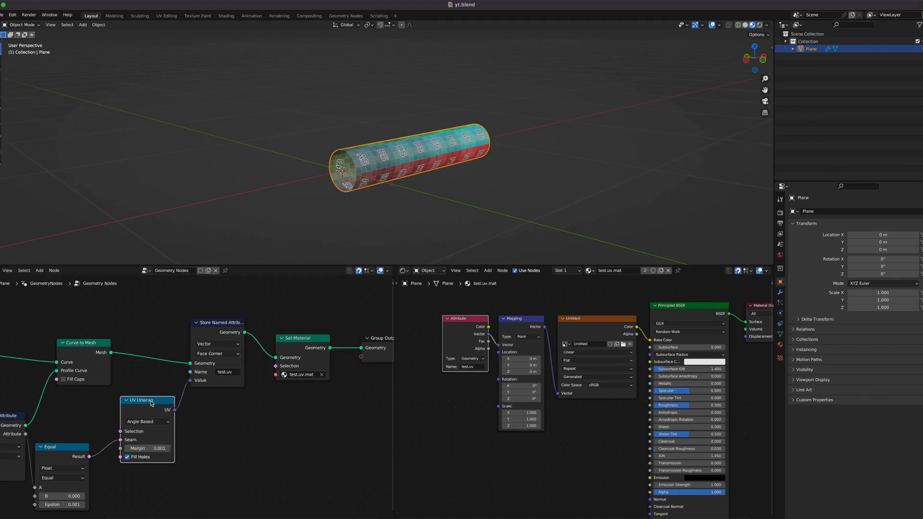
Close the shader editor area and move Store Named Attribute, Set Material and Group Output further away from UV Unwrap.
drag(396, 270, 427, 279)
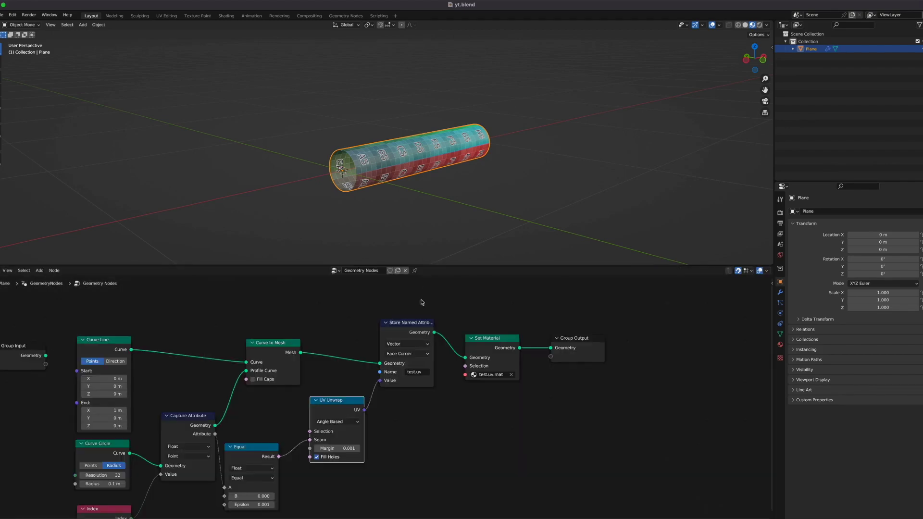
middle_drag(423, 303, 509, 258)
scroll(423, 303, down, 2)
drag(392, 265, 388, 247)
scroll(388, 221, left, 3)
scroll(388, 222, up, 2)
scroll(388, 221, right, 3)
scroll(388, 220, up, 2)
drag(703, 284, 480, 359)
key(g)
click(616, 344)
Insert a Separate XYZ node and a Combine XYZ node between UV Unwrap and Store Named Attribute.
key(shift+a)
text(sep)
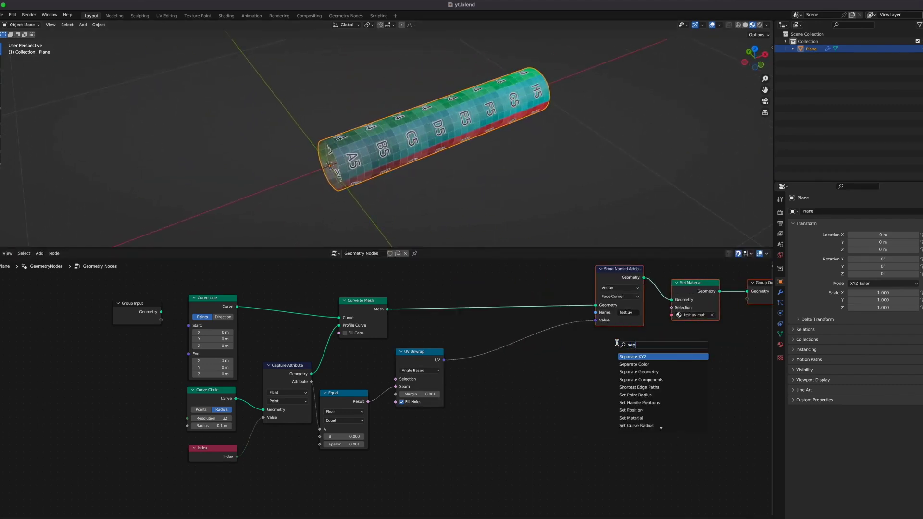
key(Return)
click(511, 372)
key(shift+a)
text(comb)
key(Return)
click(569, 374)
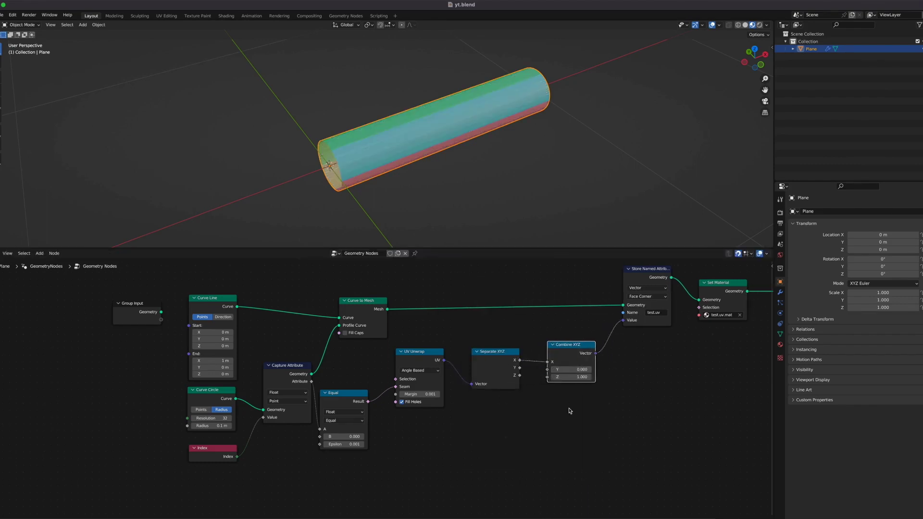
Swap the UV axes by cross-connecting X and Y between Separate XYZ and Combine XYZ.
drag(548, 371, 547, 363)
scroll(464, 229, left, 5)
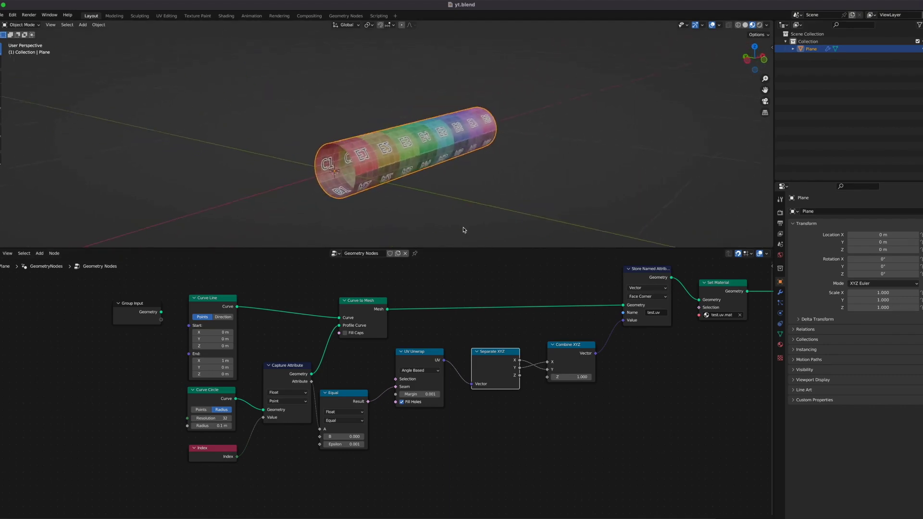
scroll(463, 229, right, 5)
Insert a Vector Math node set to Divide between Combine XYZ and Store Named Attribute.
drag(584, 363, 571, 370)
key(shift+a)
text(sad)
click(639, 412)
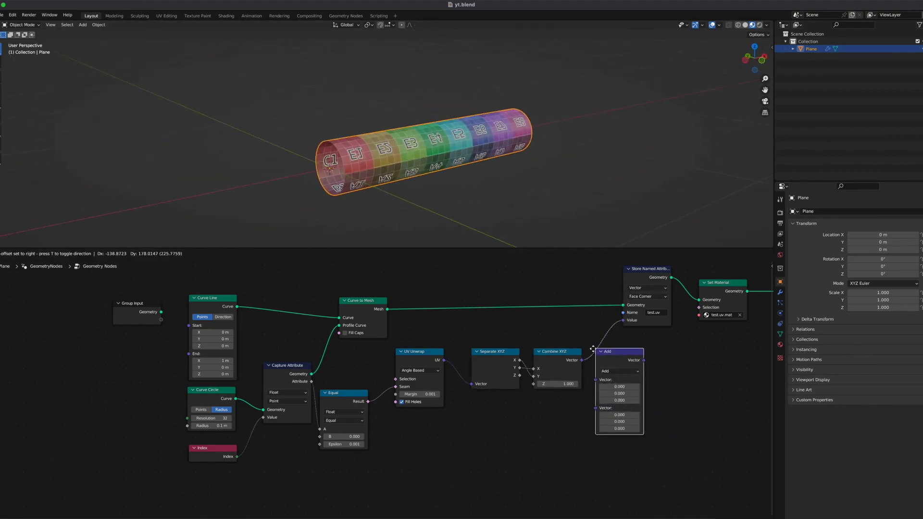
click(630, 364)
click(642, 357)
click(643, 385)
middle_drag(644, 381, 599, 374)
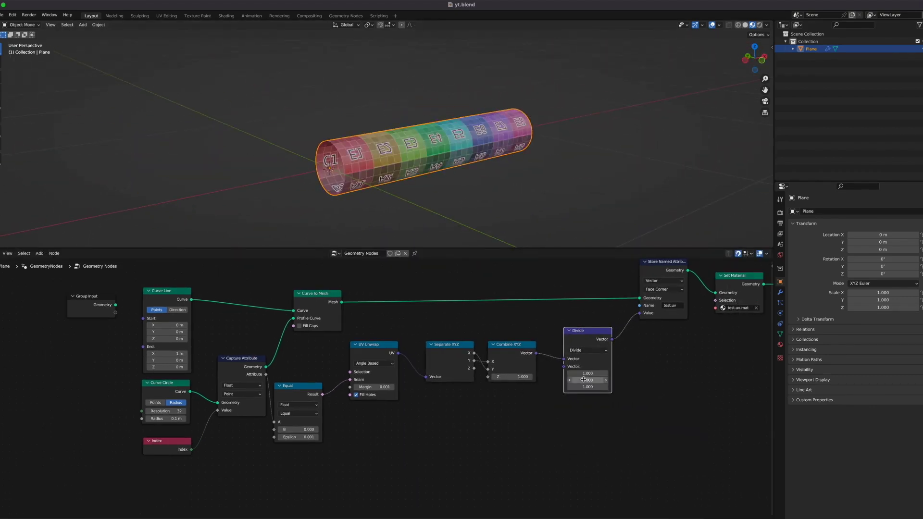
Add a second Combine XYZ as the Divide node's second vector and set its X, Y and Z to 1.
key(shift+a)
text(scomb)
key(Return)
click(490, 411)
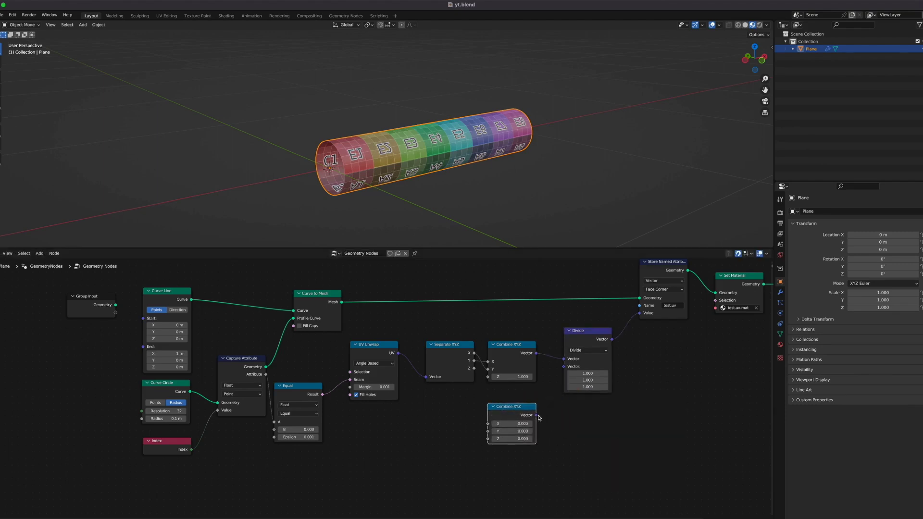
drag(565, 371, 564, 367)
drag(520, 423, 520, 439)
text(1)
key(Return)
Adjust the grid scale by setting the lower Combine XYZ to X 0.660 and Y -0.620.
click(519, 424)
text(-1)
key(Return)
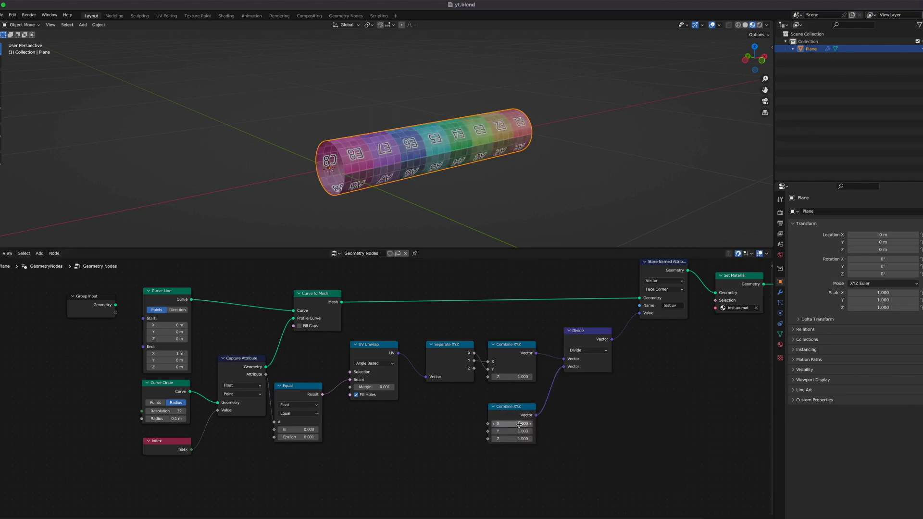
text(-1)
key(Return)
key(minus)
middle_drag(463, 202, 461, 206)
mouse_move(517, 426)
mouse_down()
mouse_move(507, 425)
mouse_move(535, 431)
mouse_move(502, 424)
mouse_up()
middle_drag(487, 203, 489, 204)
Move the Group Input, Curve Line, Curve Circle and output-side nodes clear of the UV mapping nodes.
scroll(410, 325, right, 5)
drag(434, 261, 433, 268)
scroll(429, 272, down, 1)
scroll(429, 272, left, 4)
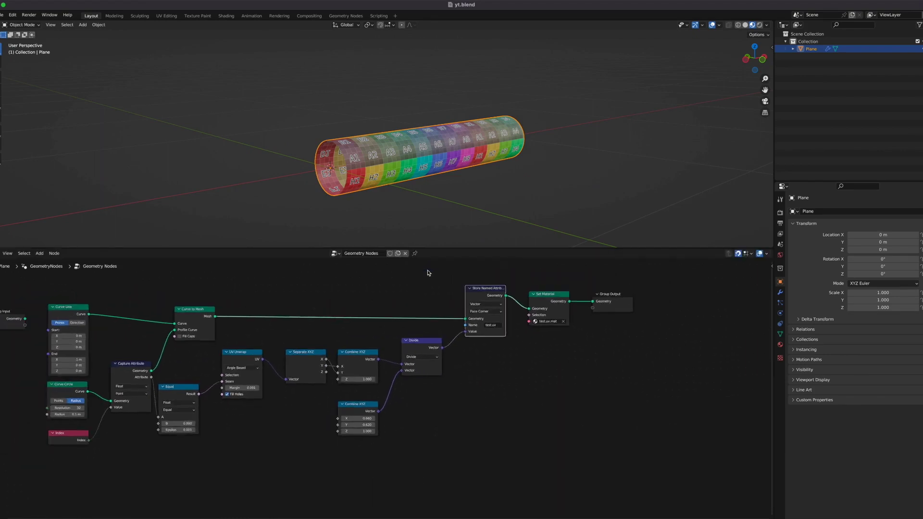
drag(145, 295, 141, 296)
key(g)
click(151, 370)
drag(176, 330, 148, 387)
key(g)
click(50, 390)
drag(678, 283, 724, 284)
Group all nodes from Curve to Mesh and Capture Attribute through Store Named Attribute into one node group.
drag(586, 454, 137, 280)
key(ctrl+g)
scroll(424, 388, left, 1)
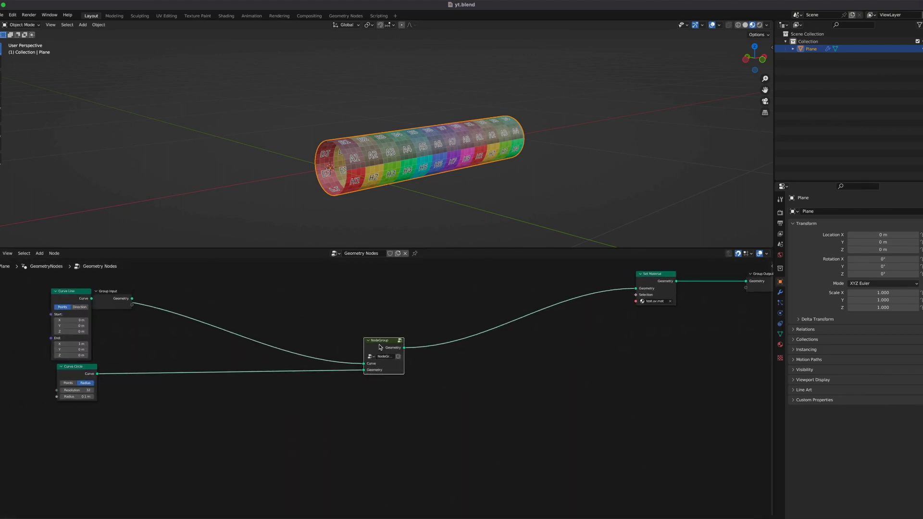
Rearrange the curve source nodes, Set Material and Group Output closely around the new node group.
drag(126, 302, 5, 309)
drag(114, 284, 54, 412)
key(g)
click(186, 417)
drag(666, 278, 451, 341)
drag(762, 274, 527, 346)
scroll(528, 354, left, 1)
Name the node group test.uv.geo and rename its two inputs main.curve and profile.curve.
click(406, 342)
key(n)
click(769, 301)
double_click(719, 277)
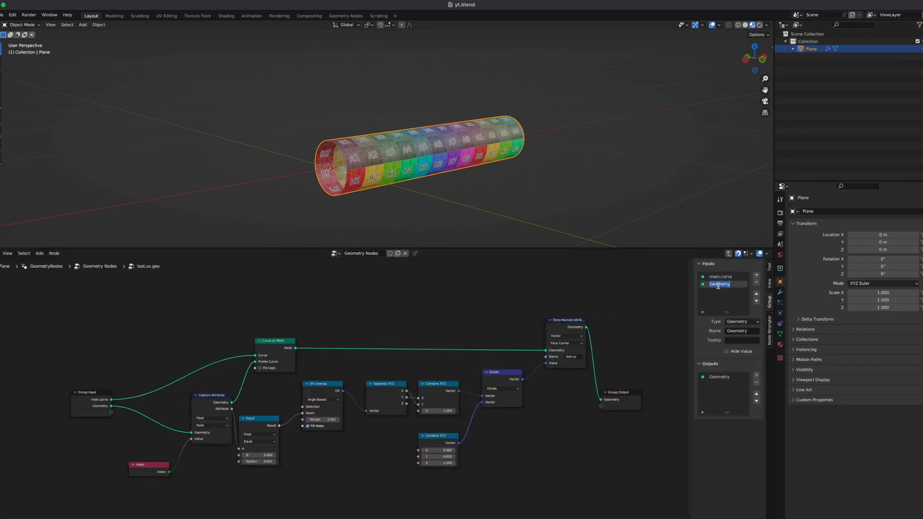
drag(91, 393, 126, 339)
key(Tab)
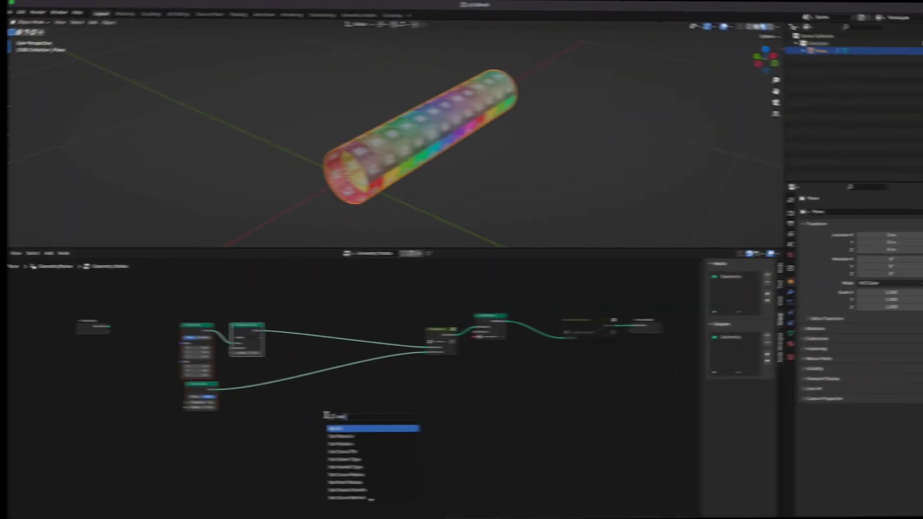
Insert a Set Position node after Resample Curve and connect a new Noise Texture's Color to it.
click(371, 425)
key(shift+a)
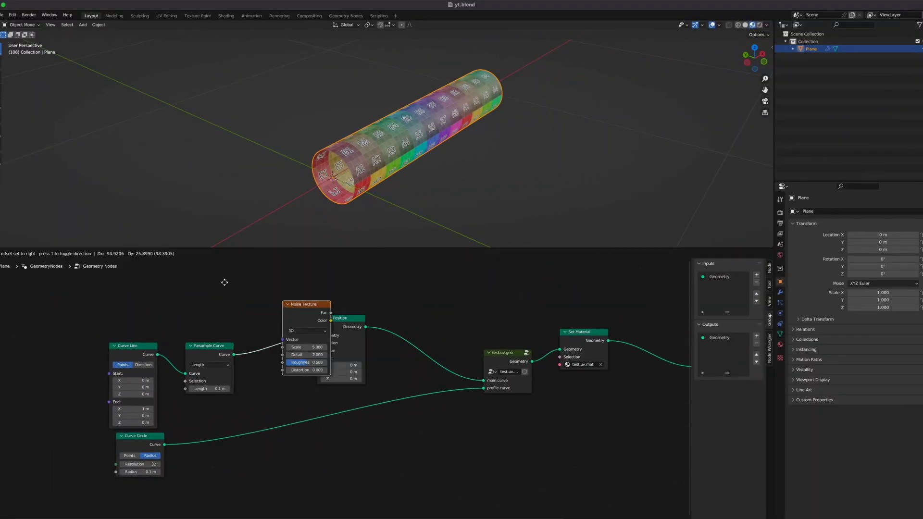
drag(332, 373, 319, 364)
Insert a Vector Math node set to Subtract after the Noise Texture, with all three components at 0.5.
key(shift+a)
text(svec)
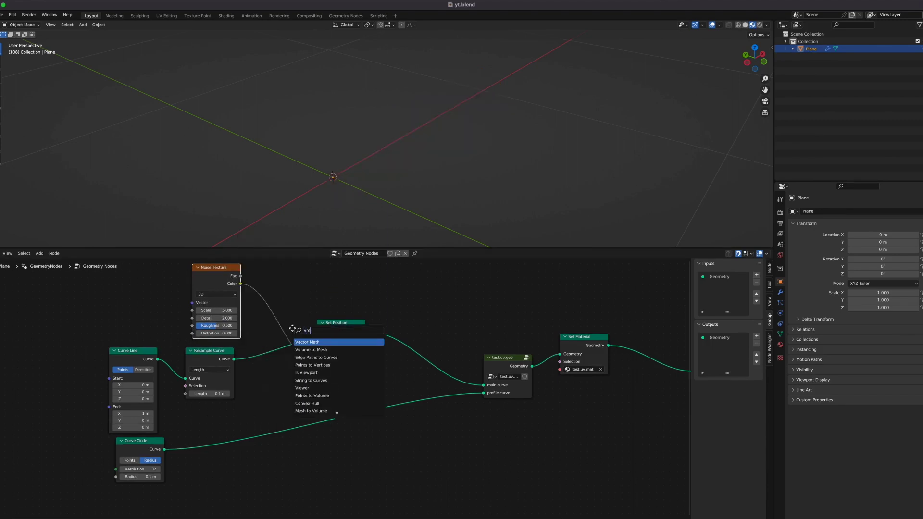
key(Return)
click(286, 280)
drag(295, 309, 294, 324)
text(.5)
key(Return)
Insert a Vector Math node set to Scale between Subtract and Set Position, with a scale of 0.220.
drag(377, 330, 453, 330)
key(shift+a)
text(svec)
key(Return)
click(334, 344)
click(366, 362)
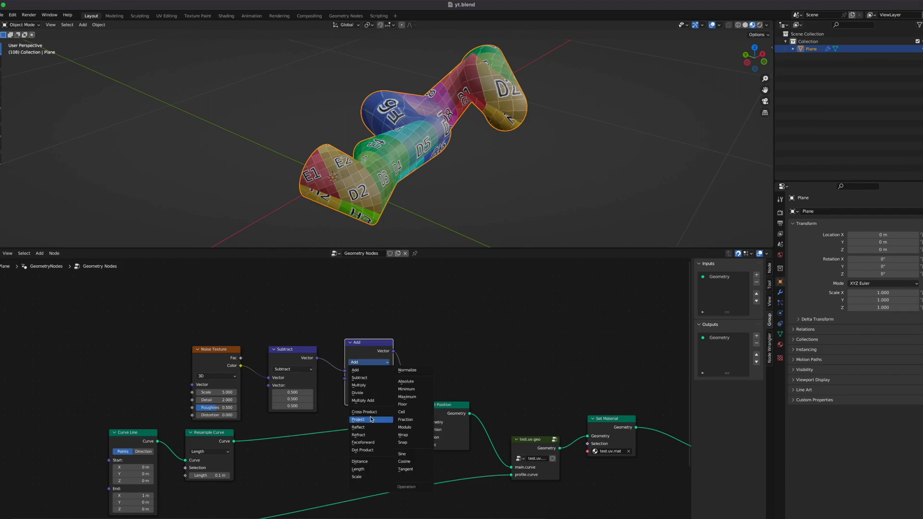
click(360, 477)
drag(373, 378, 335, 378)
Switch the Noise Texture to 4D and drive its W input with a Scene Time node.
drag(226, 352, 240, 311)
click(231, 334)
click(223, 366)
key(shift+a)
text(ss)
key(Escape)
drag(206, 350, 122, 322)
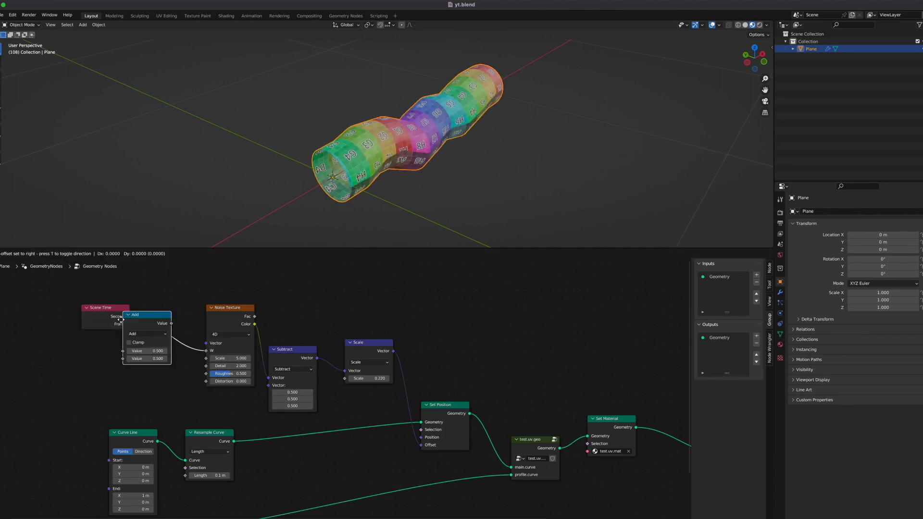
Divide the scene time by 20 with a Math node before the Noise Texture and preview the animation.
click(183, 321)
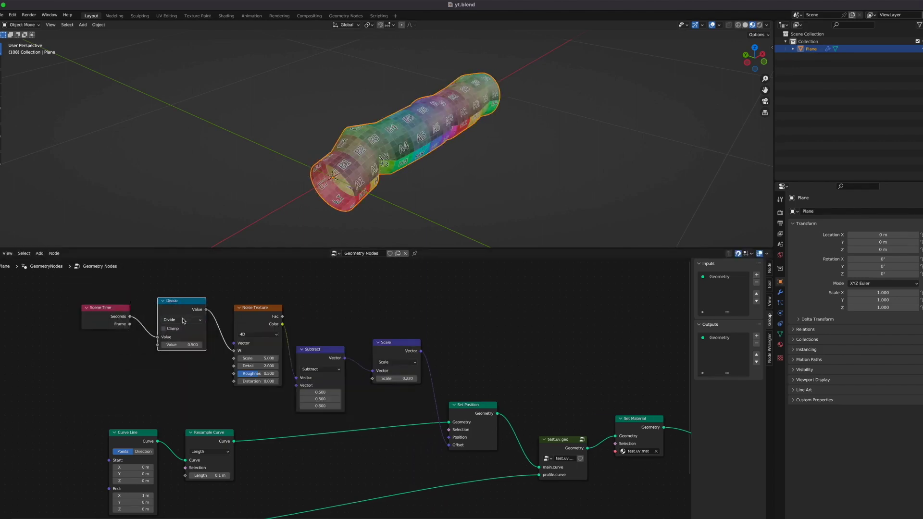
click(184, 344)
text(20)
key(Return)
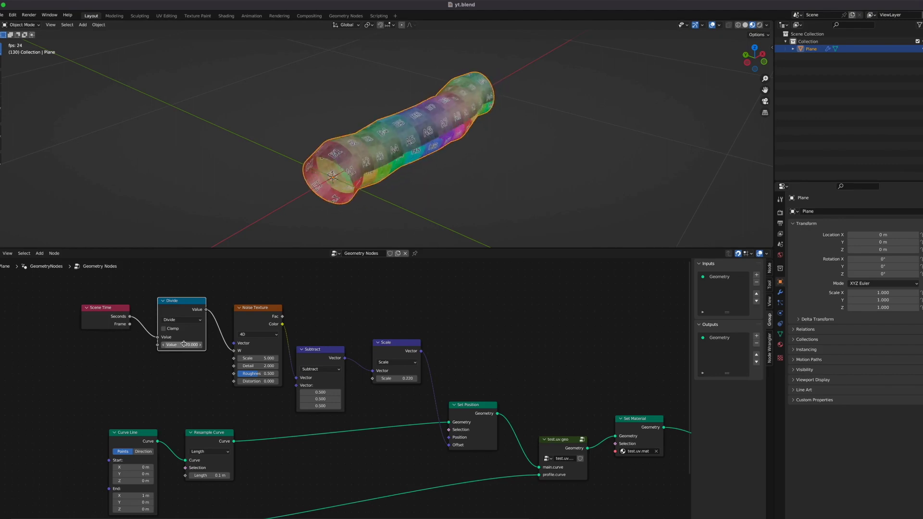
key(space)
Group the nodes from Scene Time through Set Position into a single node group.
middle_drag(510, 501, 523, 469)
click(496, 377)
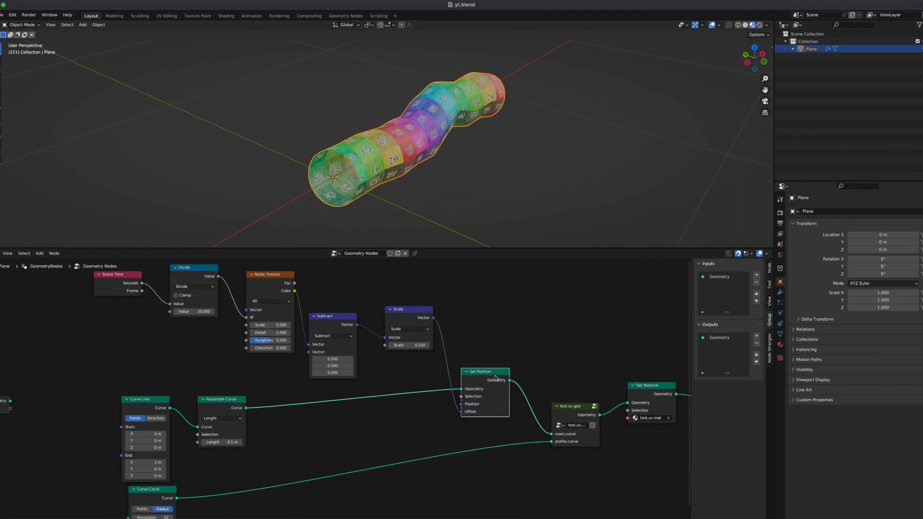
drag(495, 377, 468, 374)
drag(78, 273, 483, 385)
key(ctrl+g)
key(Tab)
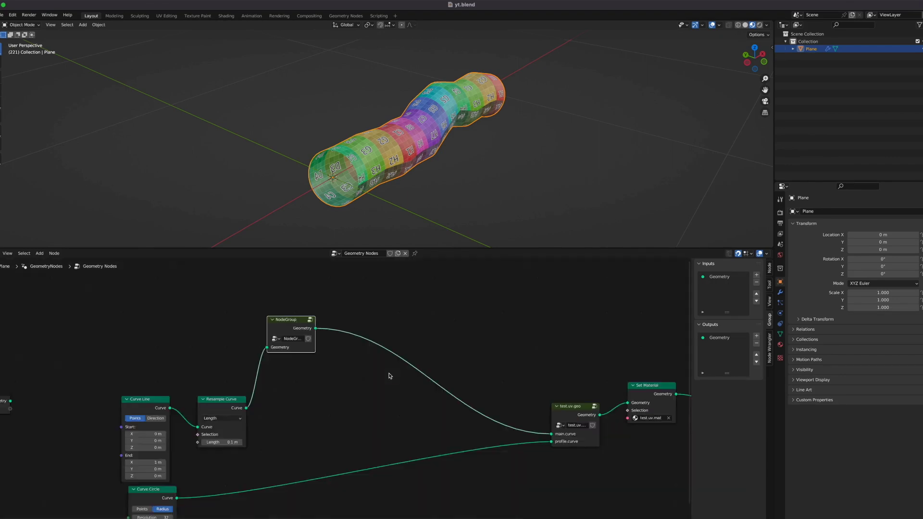
Rename the noise node group main.curve.noise and reposition it between Resample Curve and test.uv.geo.
drag(291, 327, 361, 386)
click(362, 397)
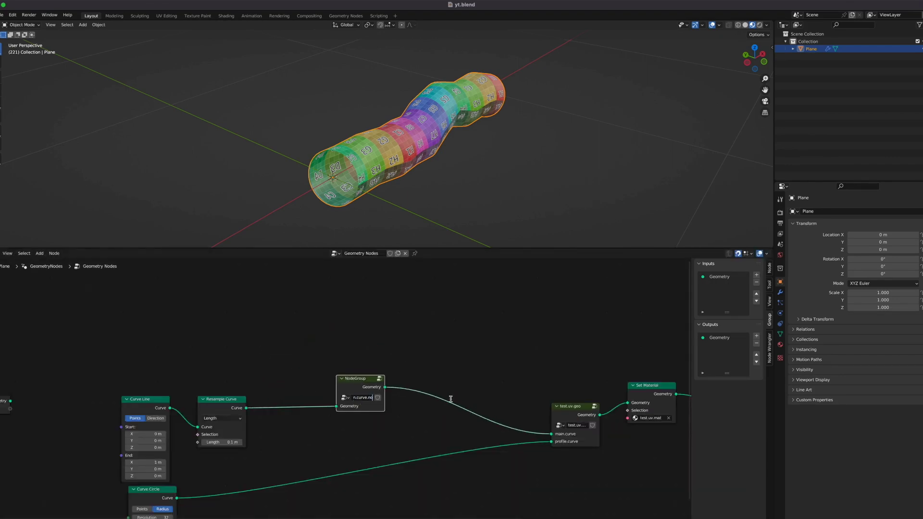
key(space)
drag(385, 404, 400, 309)
key(space)
key(l)
key(l)
Add a new first input named main.curve.original to the test.uv.geo group.
click(576, 413)
key(Tab)
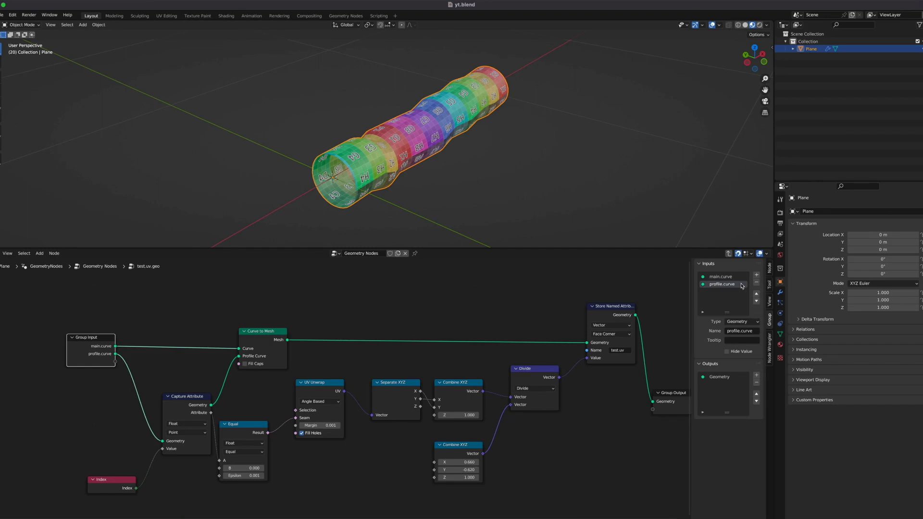
click(756, 276)
click(757, 295)
double_click(738, 276)
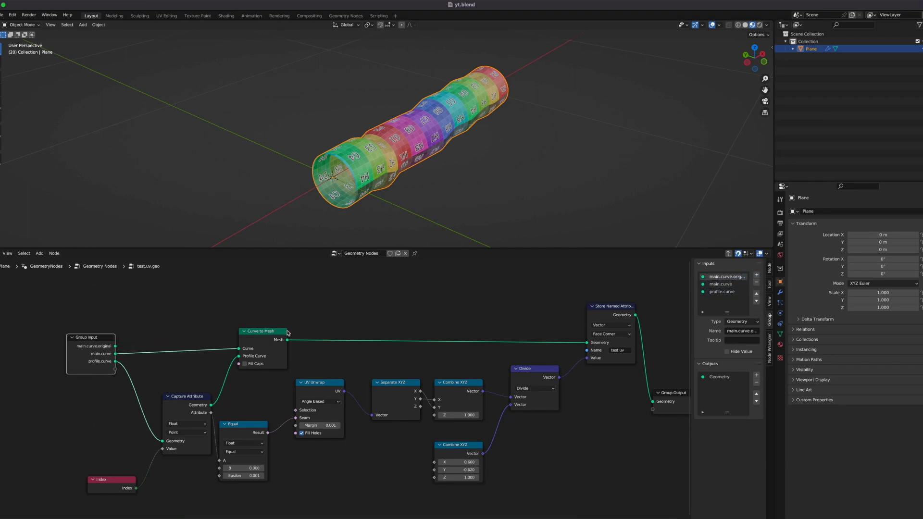
Connect the Resample Curve output to test.uv.geo's main.curve.original input and move Curve Circle closer to Curve Line.
key(Tab)
drag(246, 339, 537, 433)
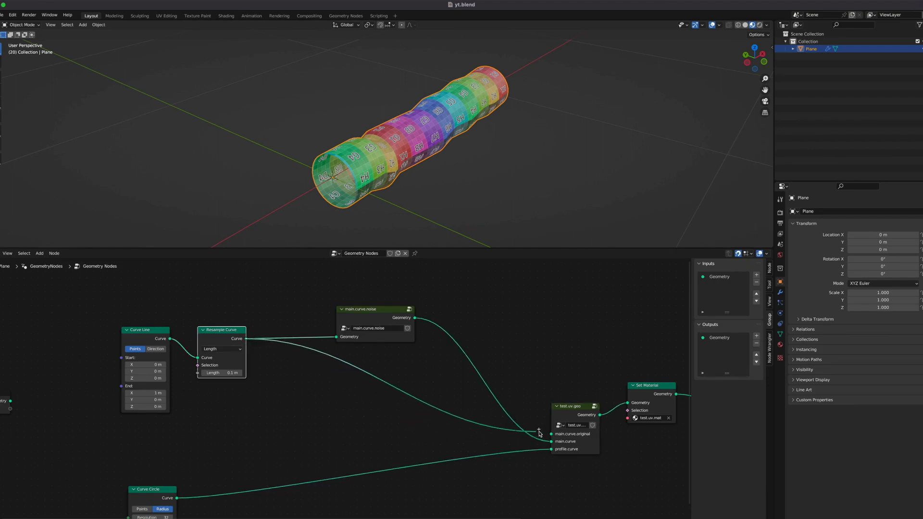
drag(168, 489, 167, 432)
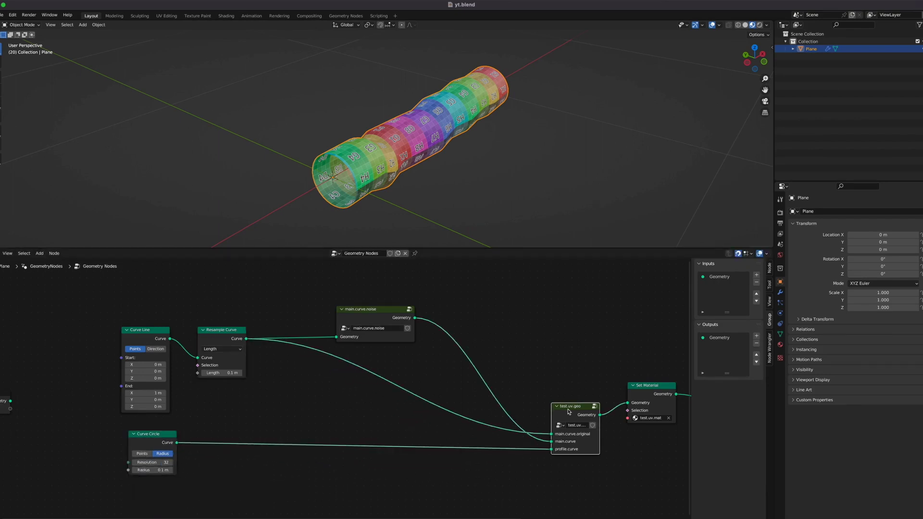
Open the test.uv.geo group and spread out its nodes to free space below Curve to Mesh.
click(569, 410)
key(Tab)
middle_drag(352, 395, 350, 382)
mouse_move(102, 332)
mouse_down()
mouse_move(101, 313)
mouse_move(95, 320)
mouse_up()
scroll(422, 405, down, 3)
drag(523, 378, 315, 462)
key(g)
click(321, 492)
drag(280, 342, 281, 302)
drag(220, 390, 205, 404)
drag(158, 451, 148, 453)
Duplicate Curve to Mesh with its links and feed main.curve.original into the copy's Curve input.
click(291, 301)
key(ctrl+shift+d)
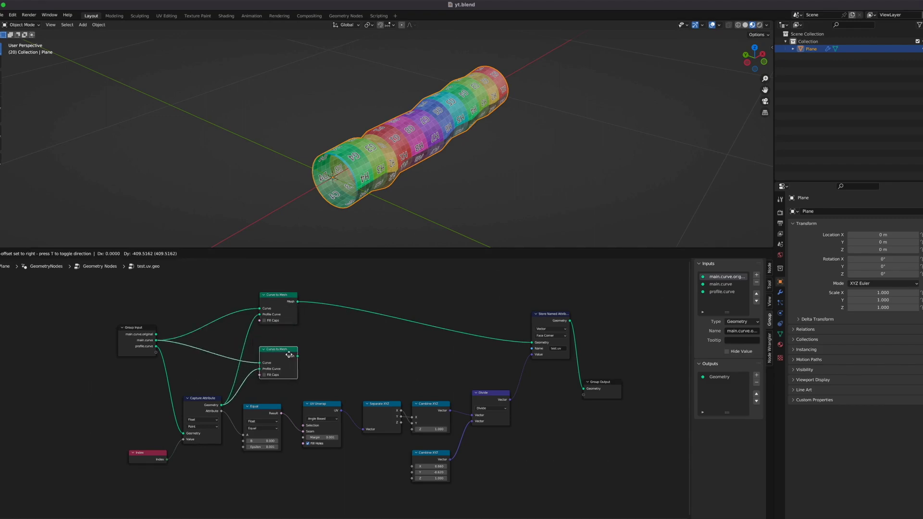
click(291, 357)
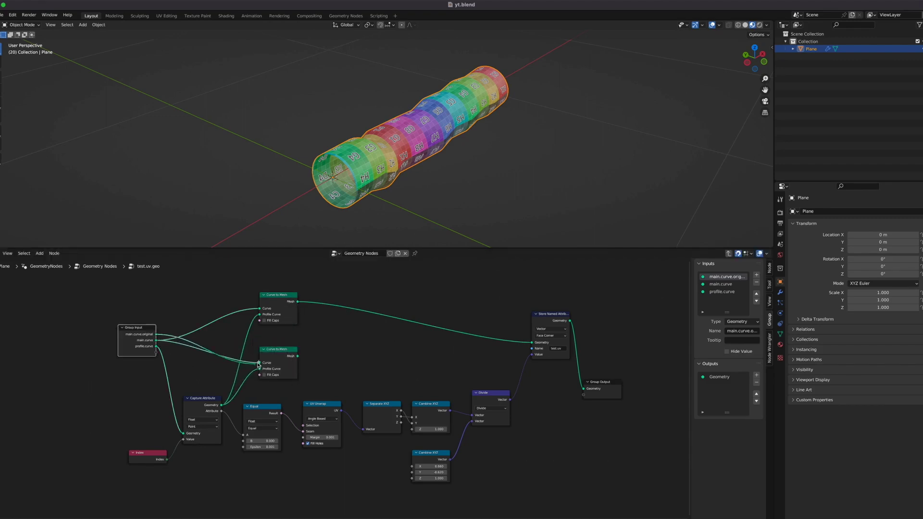
Add a Sample Index node fed by the duplicated Curve to Mesh and set its data type to Vector.
key(shift+a)
text(sample in)
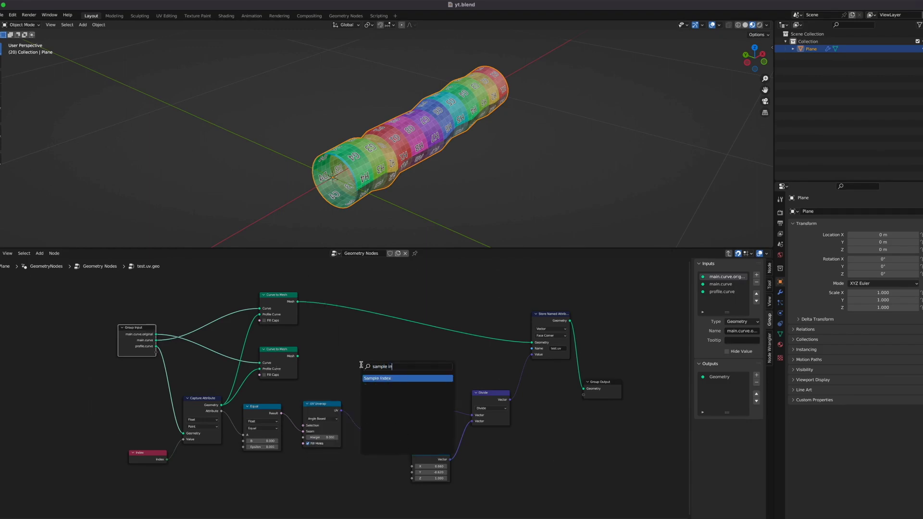
key(Return)
click(355, 348)
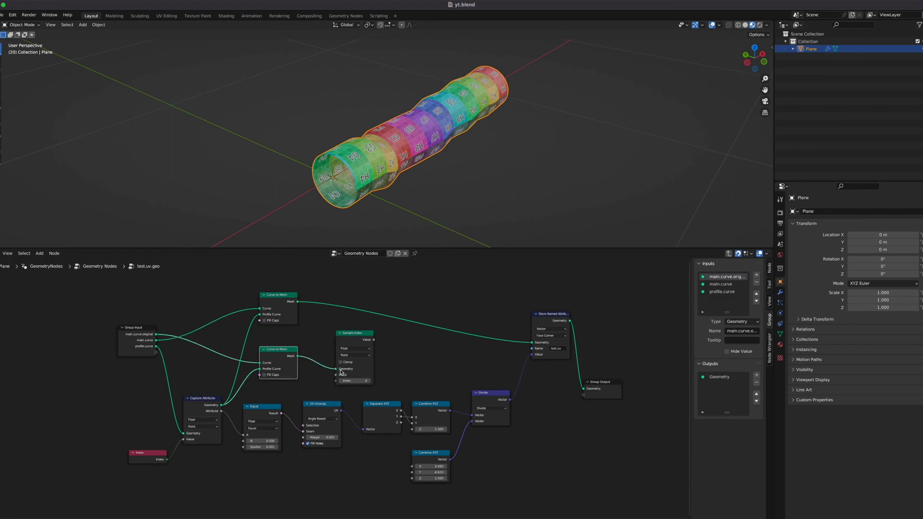
click(356, 349)
key(v)
Feed Sample Index with a new Index node and the UV Unwrap output, and connect its Value to Separate XYZ.
scroll(362, 361, down, 2)
key(shift+a)
text(inde)
key(Return)
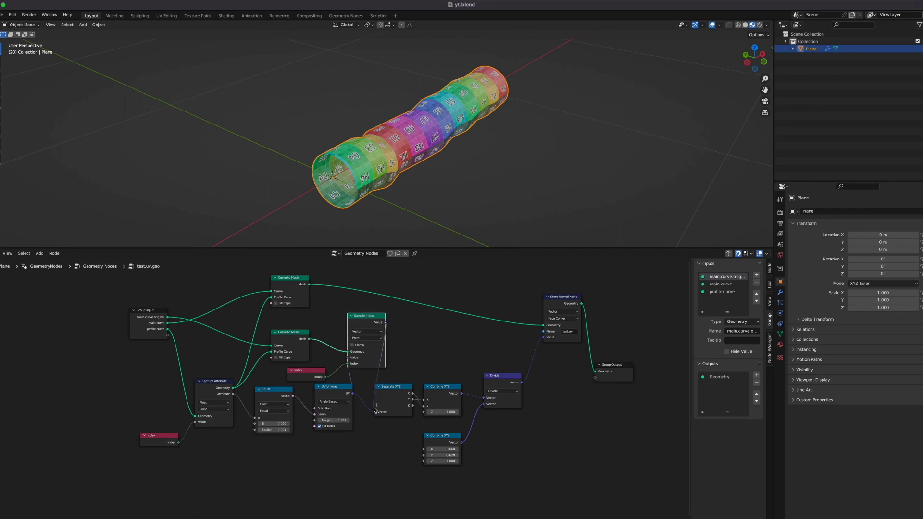
drag(375, 414, 376, 415)
Move the Separate XYZ, Combine XYZ and Divide nodes up and set Sample Index's domain to Face Corner.
drag(510, 386, 390, 459)
key(g)
click(412, 431)
click(373, 345)
click(374, 339)
click(370, 361)
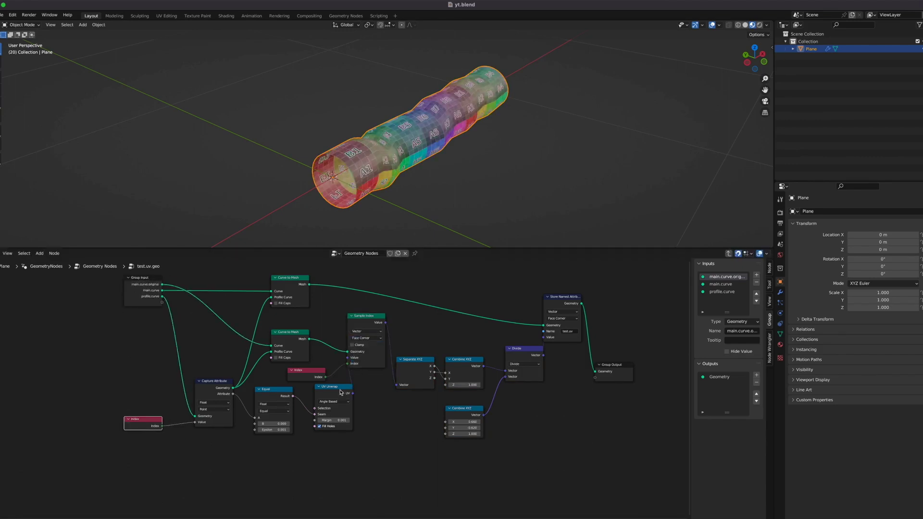
Line up Separate XYZ and Combine XYZ between Sample Index and Divide, and play the animation to check the mapping.
drag(472, 344, 420, 385)
key(g)
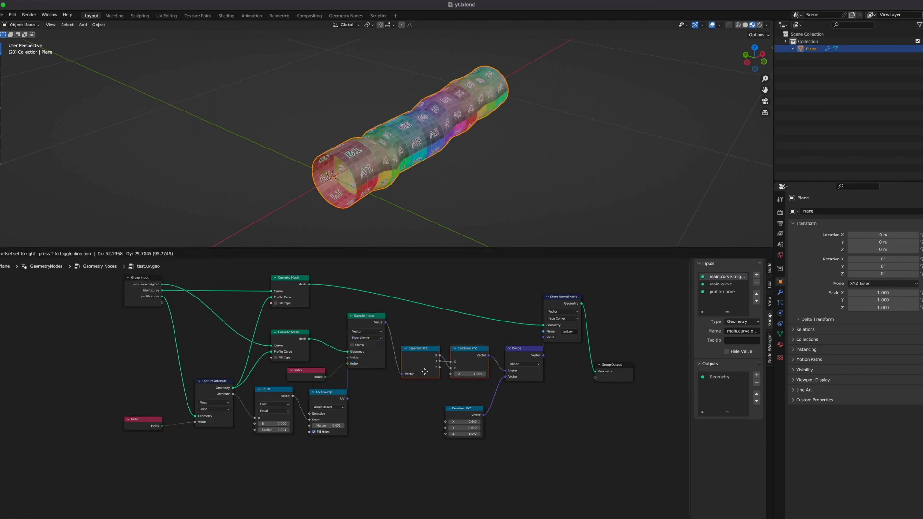
click(424, 370)
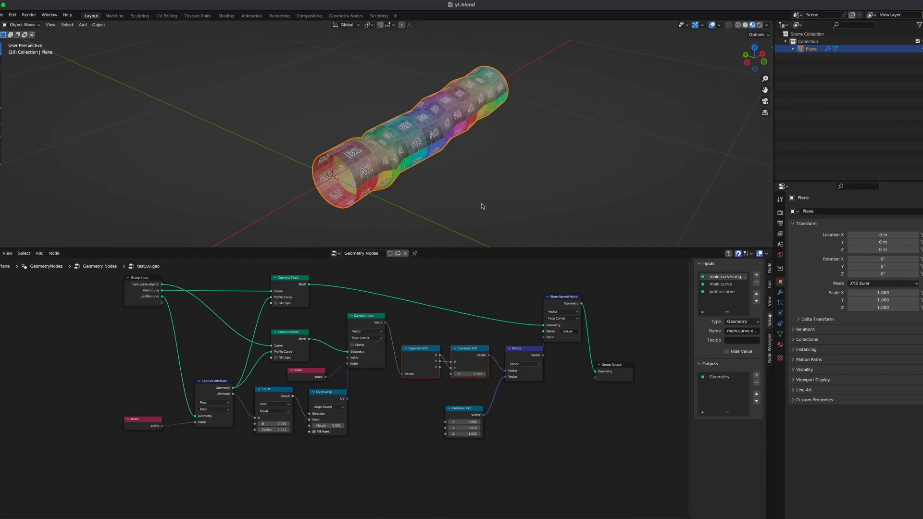
key(space)
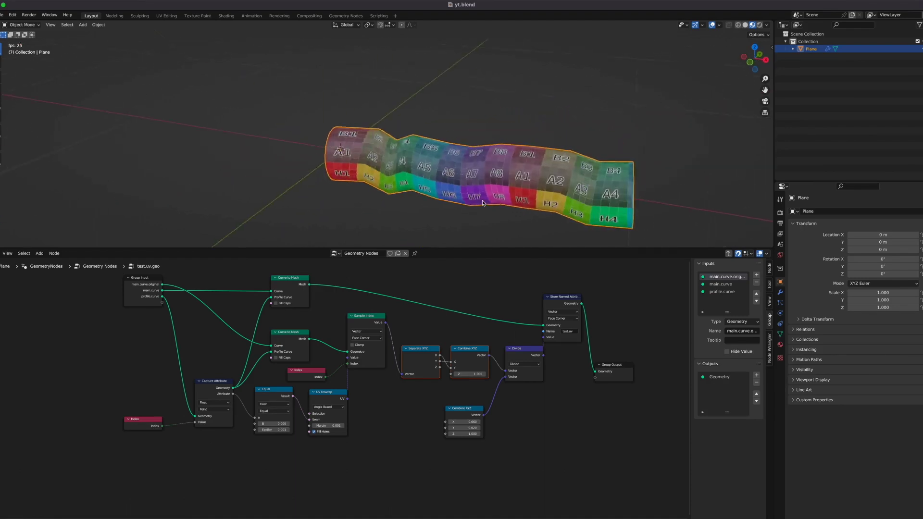
Return to the main node tree, unmute the post.normal.noise group node and play the animation to inspect the tube.
key(space)
key(Tab)
drag(400, 298, 402, 308)
middle_drag(467, 334, 280, 308)
click(543, 333)
key(m)
key(space)
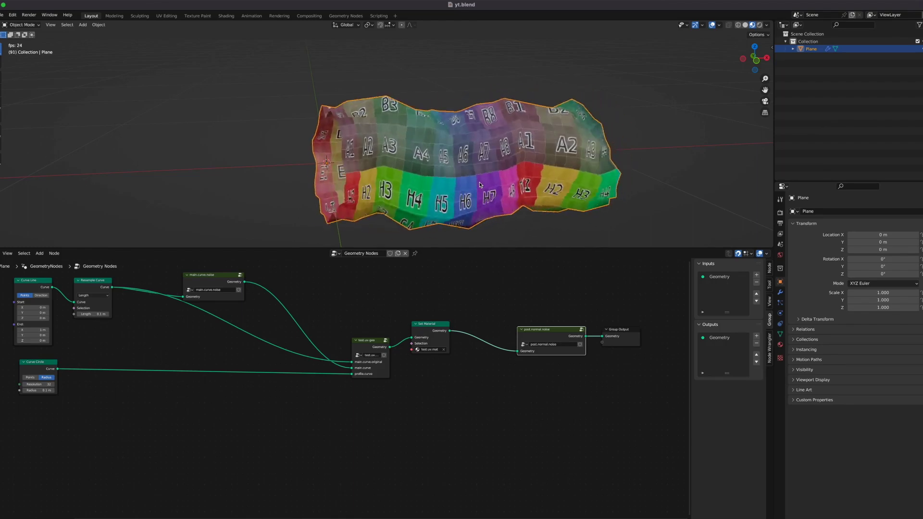
scroll(479, 185, left, 10)
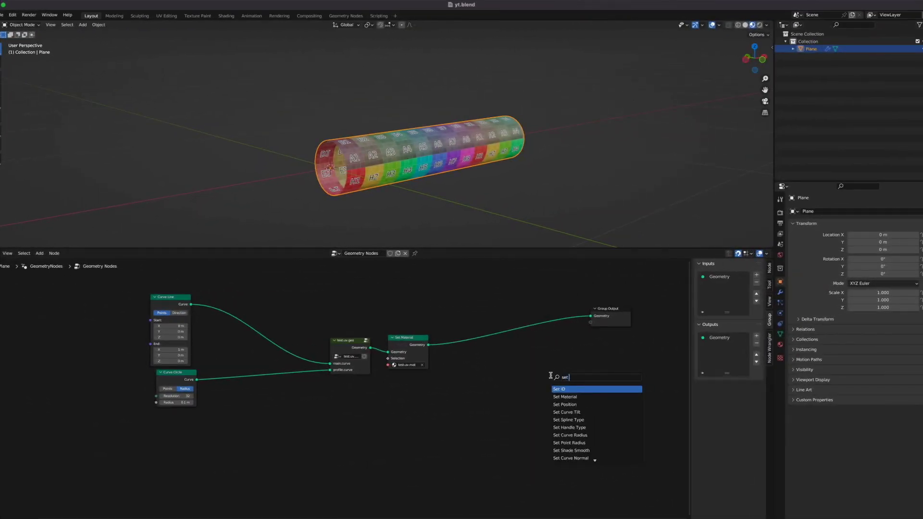
Insert a Set Position node between Set Material and Group Output.
text(pos)
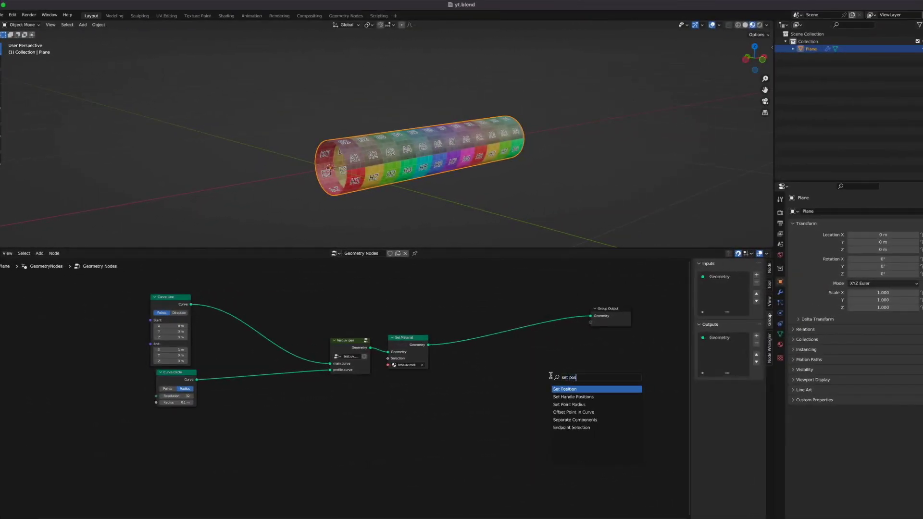
key(Return)
click(509, 316)
Add a Position node and route it through a Vector Math Add node into Set Position's Position input.
key(shift+a)
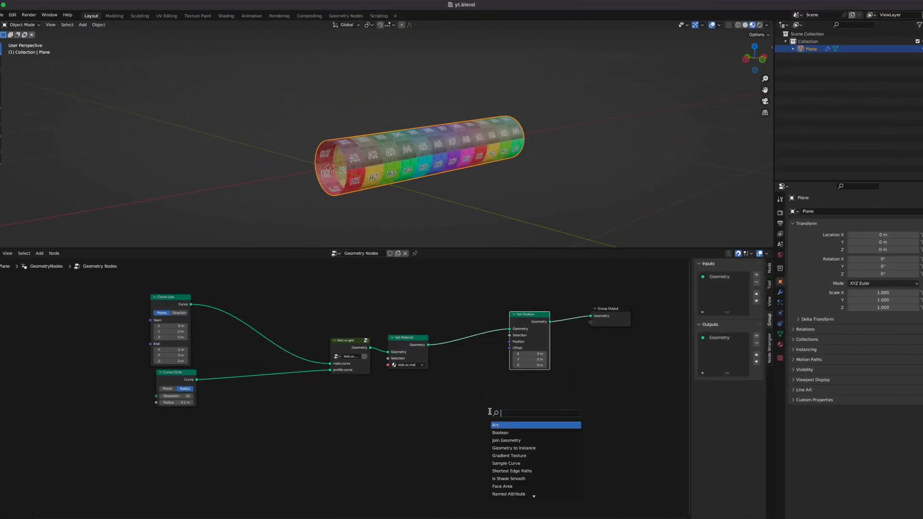
key(Return)
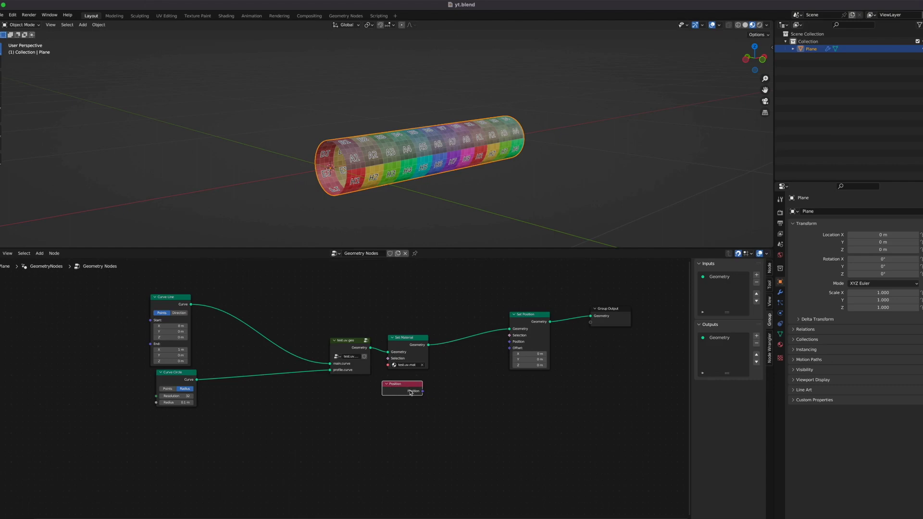
key(shift+a)
key(s)
key(Return)
click(455, 375)
Add a Normal node and connect it to the second vector input of the Add node.
key(shift+a)
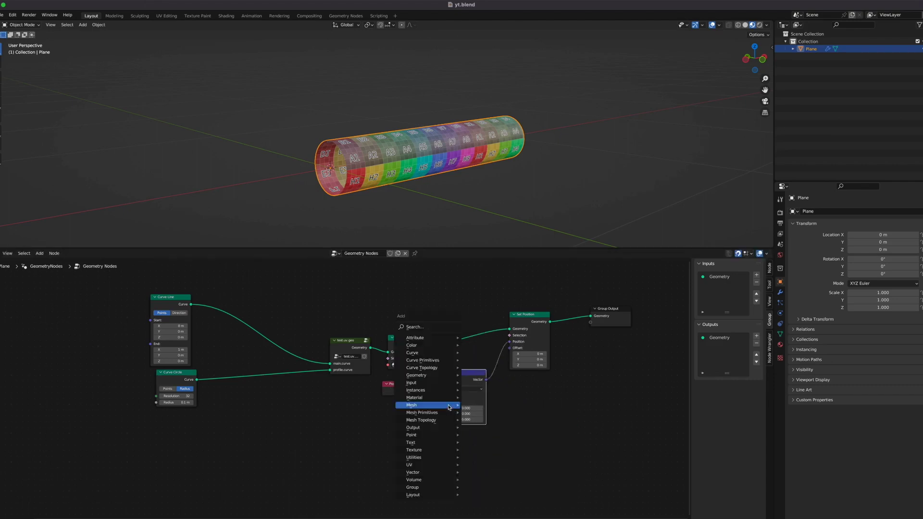
text(sn)
key(Return)
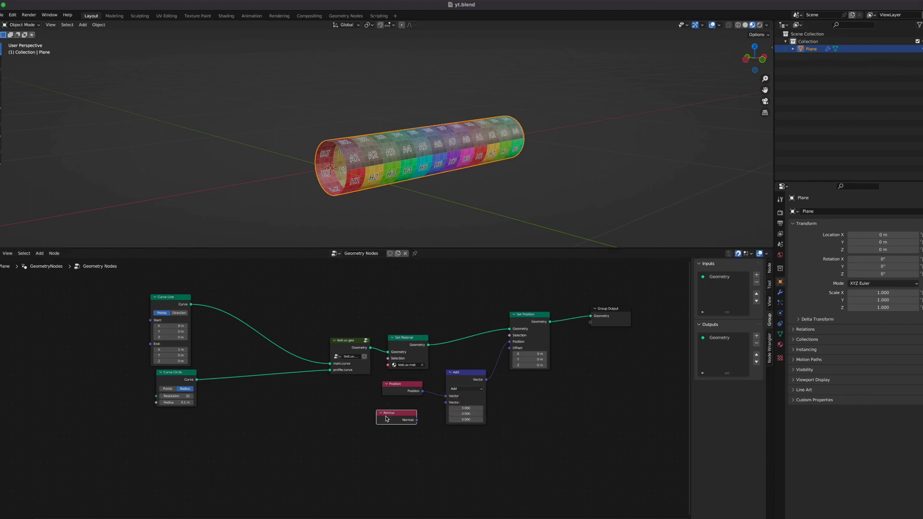
click(422, 418)
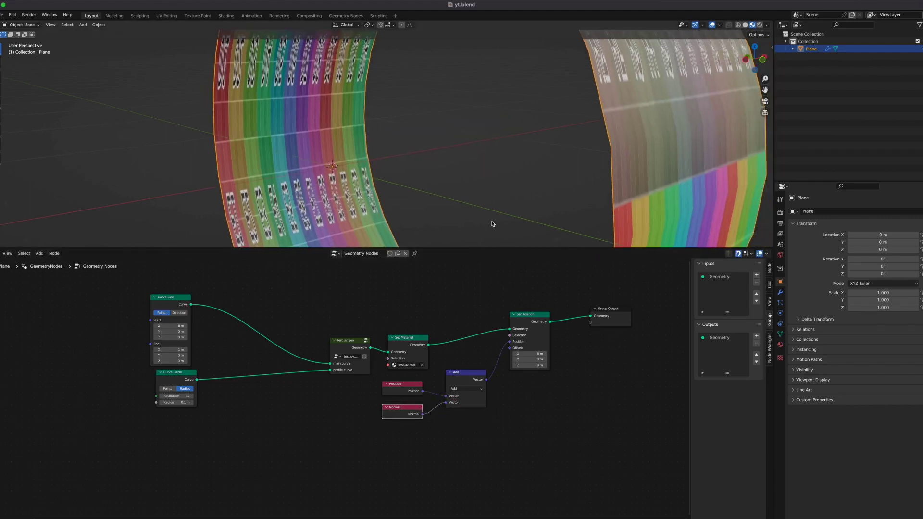
Insert a Vector Math node between Normal and Add, and set its operation to Scale.
key(shift+a)
key(s)
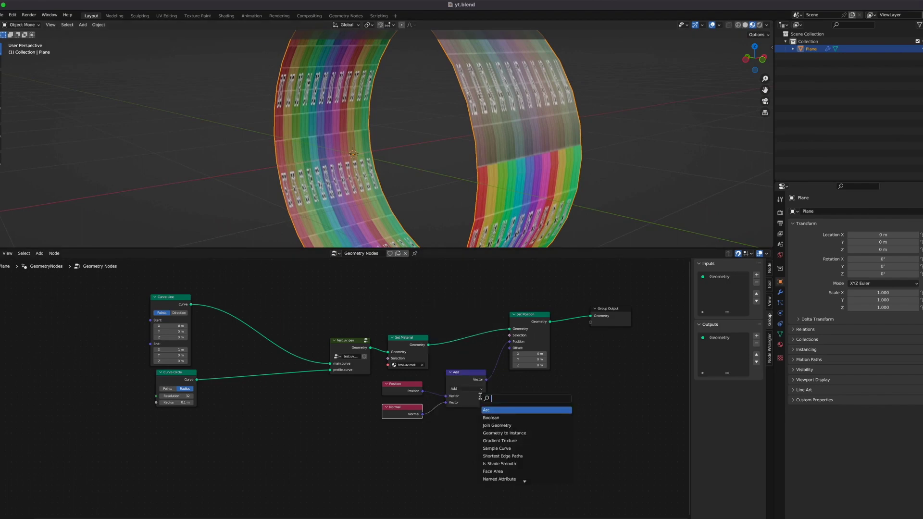
key(Return)
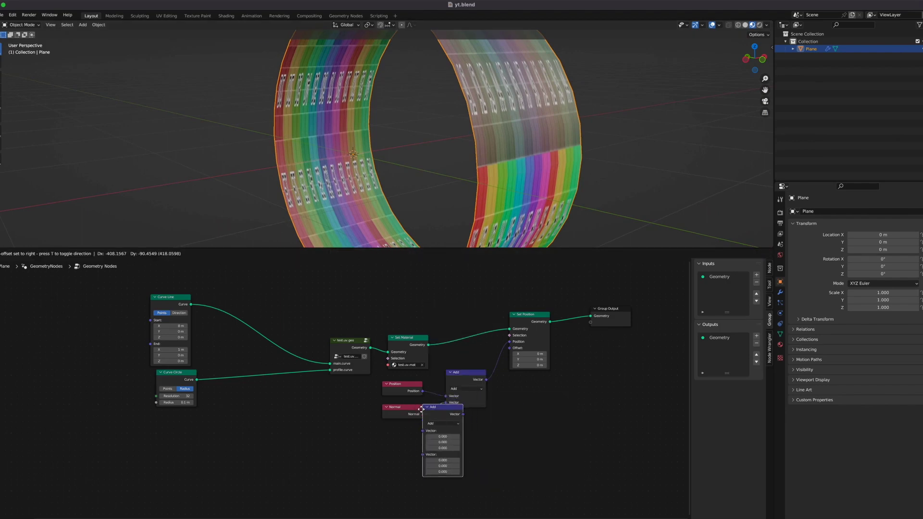
click(467, 420)
click(467, 423)
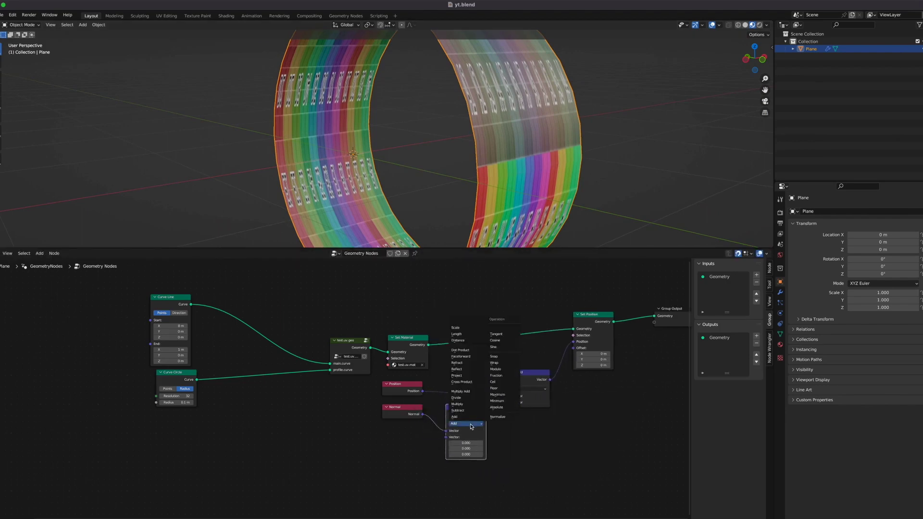
click(468, 329)
Add a Noise Texture below the Normal node and connect its Fac output to the Scale node's Scale input.
key(shift+a)
key(space)
text(noise)
key(Return)
click(384, 448)
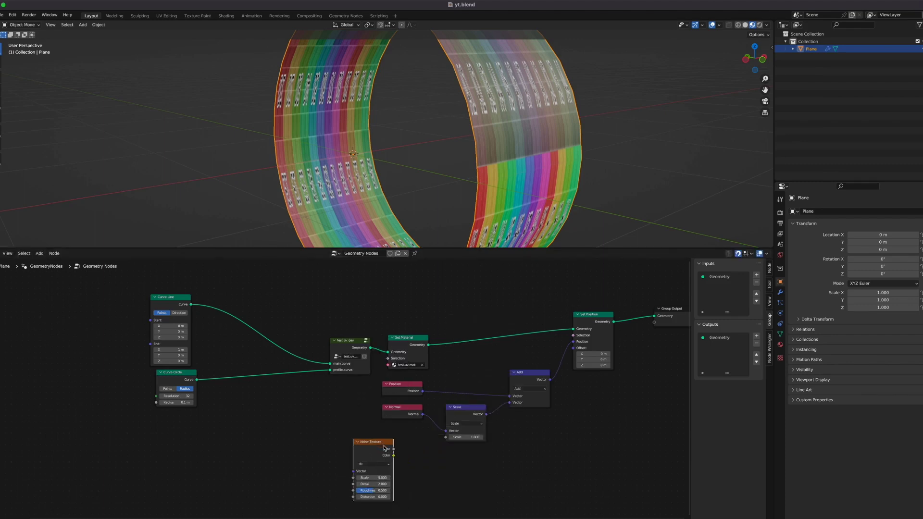
drag(453, 437, 452, 438)
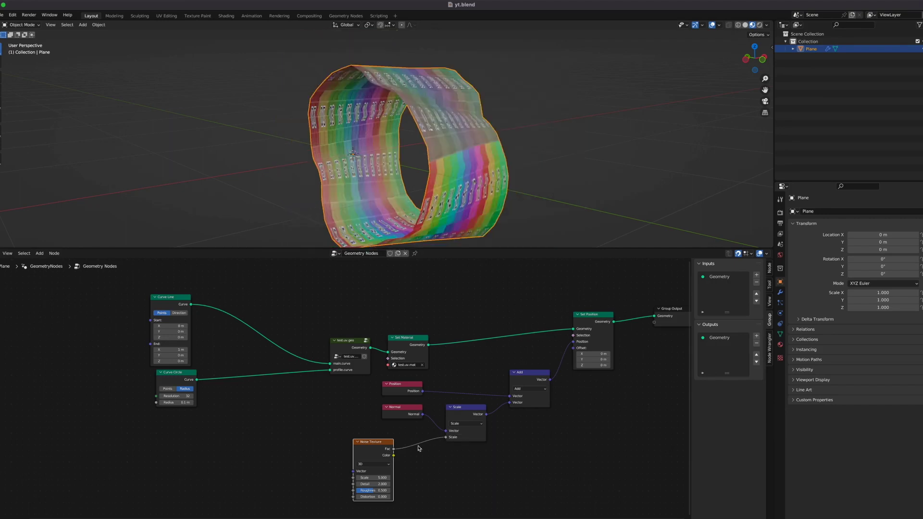
Insert a Math node set to Divide by 10 between the Noise Texture and the Scale node.
key(shift+a)
key(s)
key(Return)
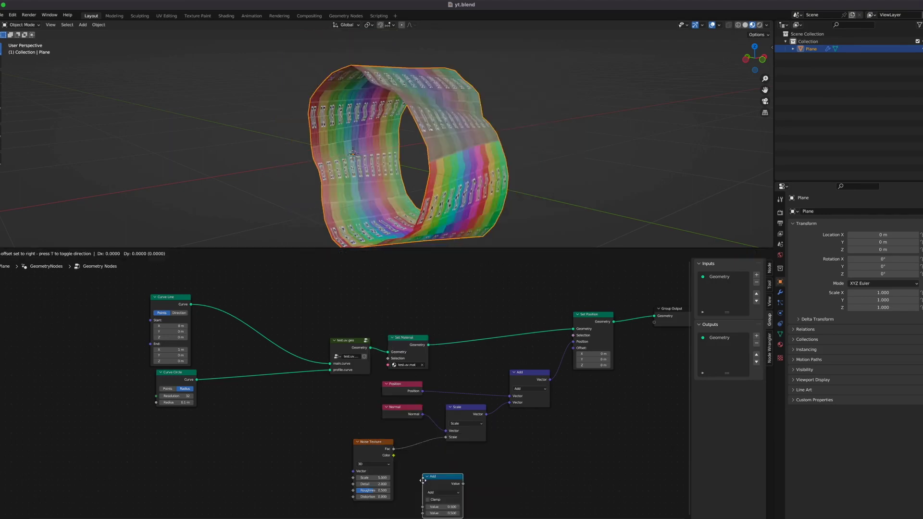
click(435, 448)
click(441, 452)
key(d)
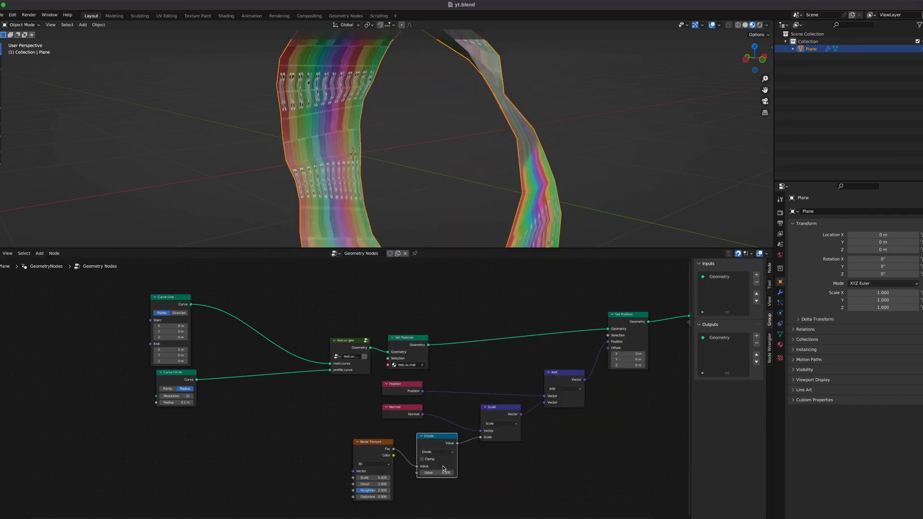
click(432, 473)
text(10)
key(Return)
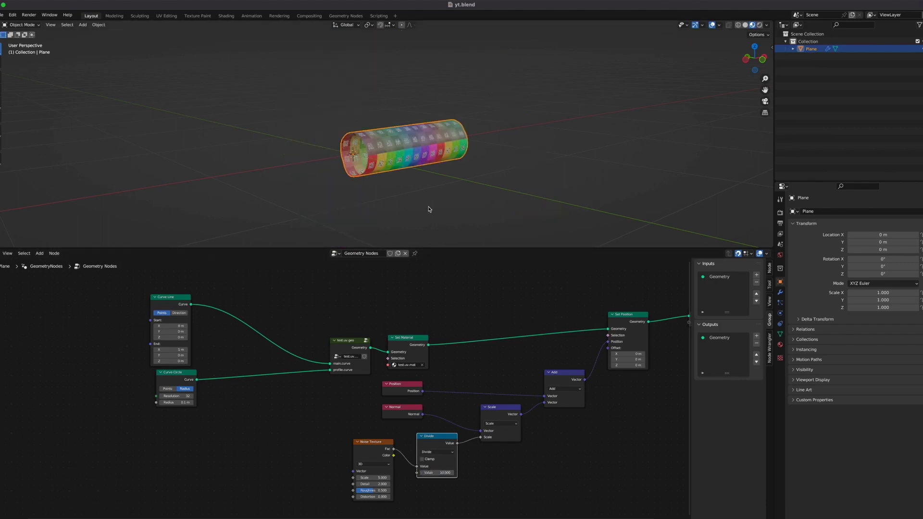
scroll(429, 210, up, 5)
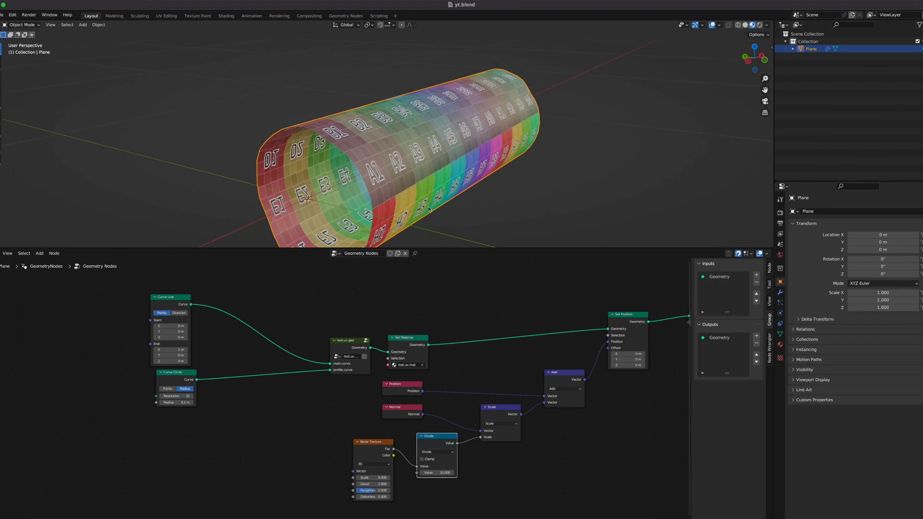
Add a Scene Time node beside the Noise Texture.
scroll(384, 477, down, 3)
key(shift+a)
key(s)
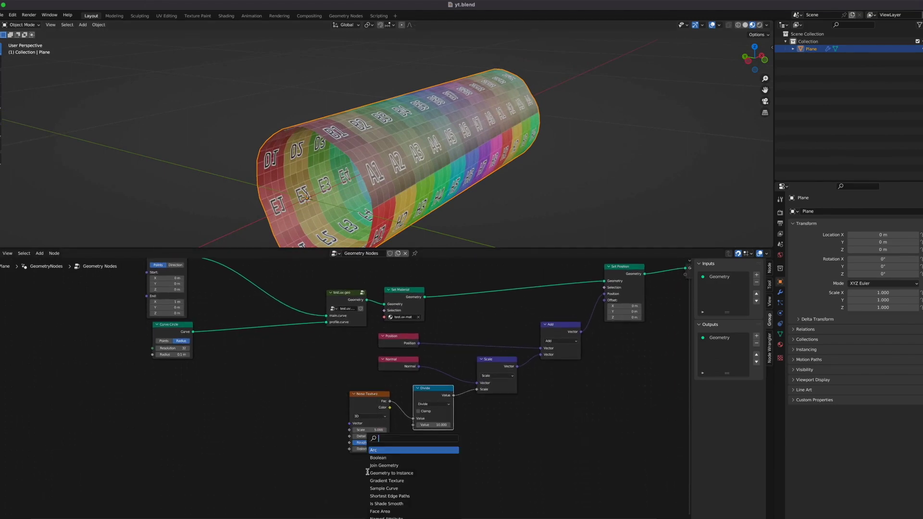
text(sce)
key(Return)
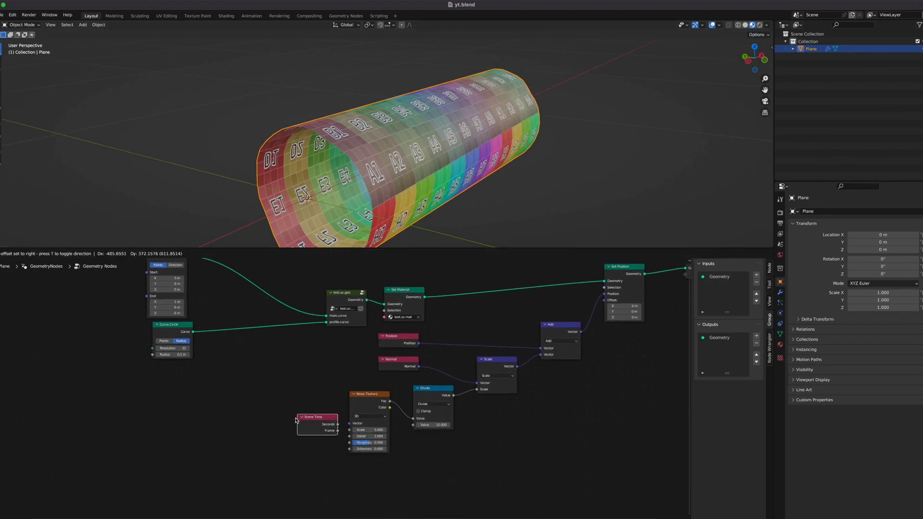
click(298, 421)
Set the Noise Texture to 4D, drive its W with Scene Time's Seconds, and play the animation to check the movement.
click(379, 416)
click(380, 423)
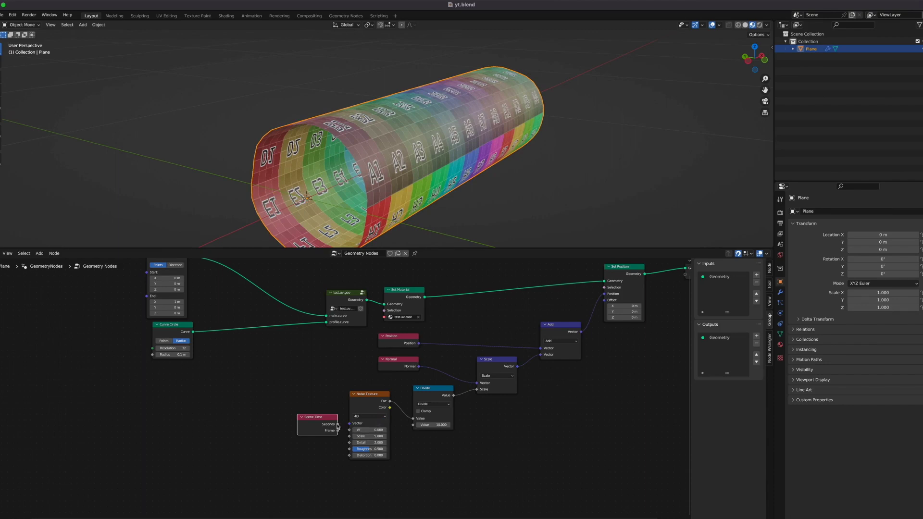
drag(350, 429, 350, 430)
key(space)
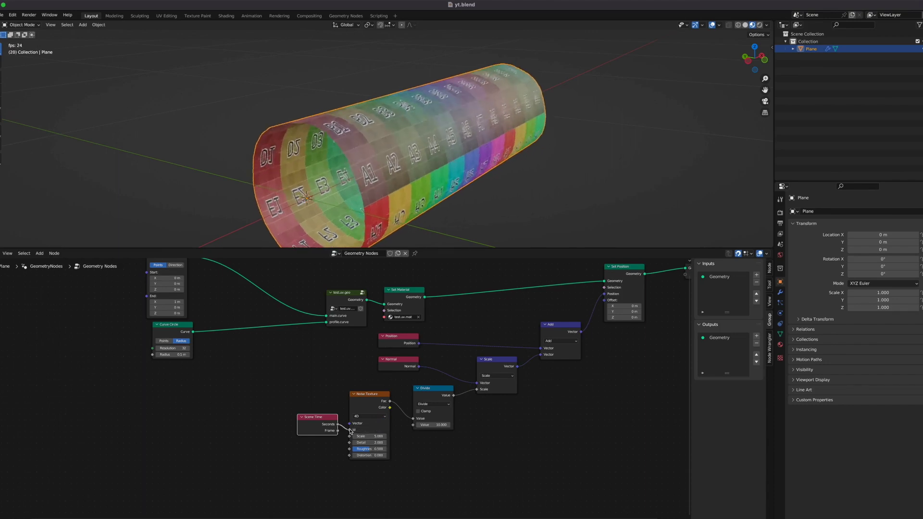
click(478, 274)
middle_drag(482, 241, 463, 225)
key(space)
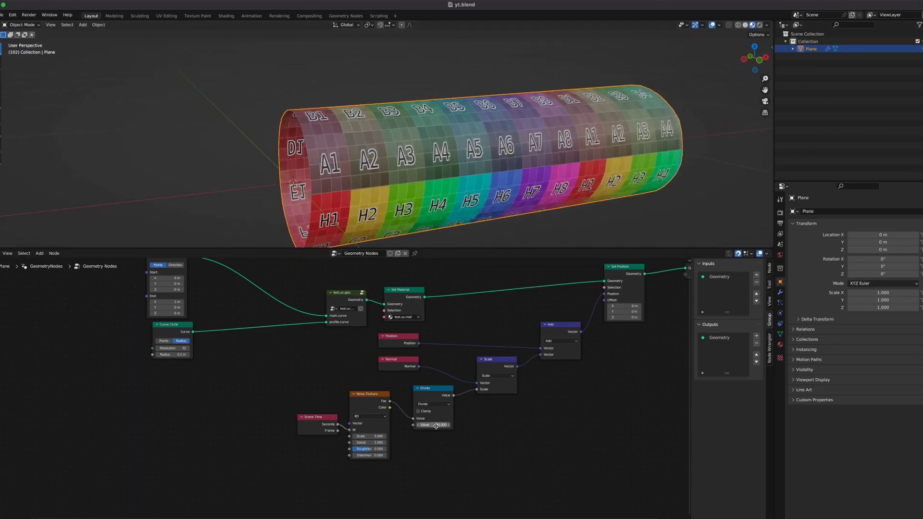
Set the value dividing the noise Fac to 5 and the Noise Texture's scale to 15.
text(5)
key(Return)
key(space)
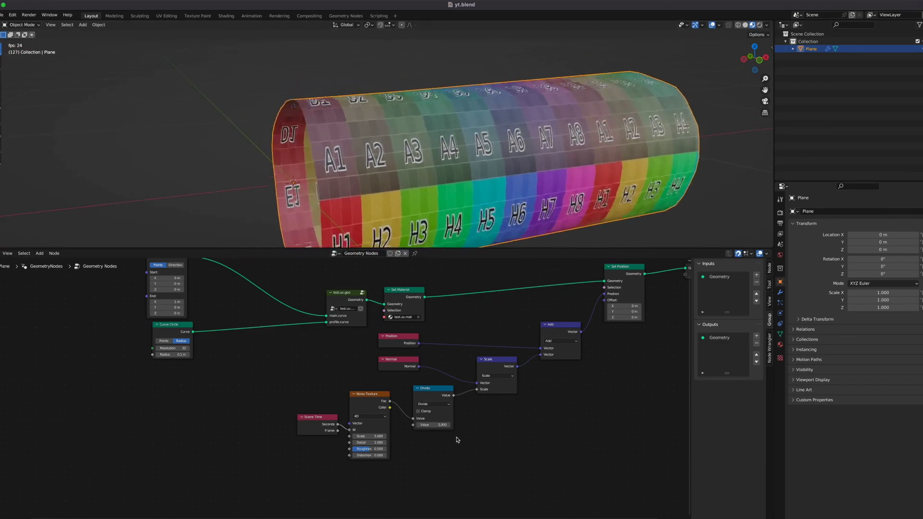
click(376, 437)
text(1)
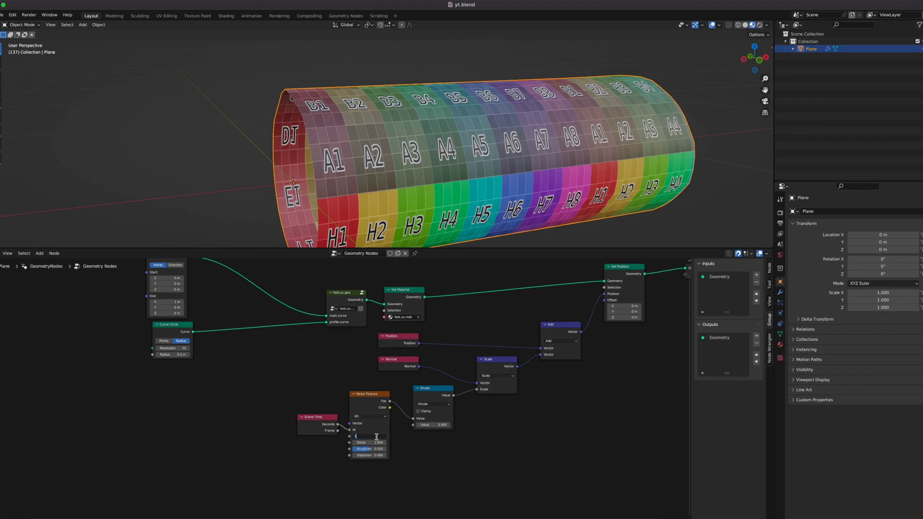
text(5)
key(Return)
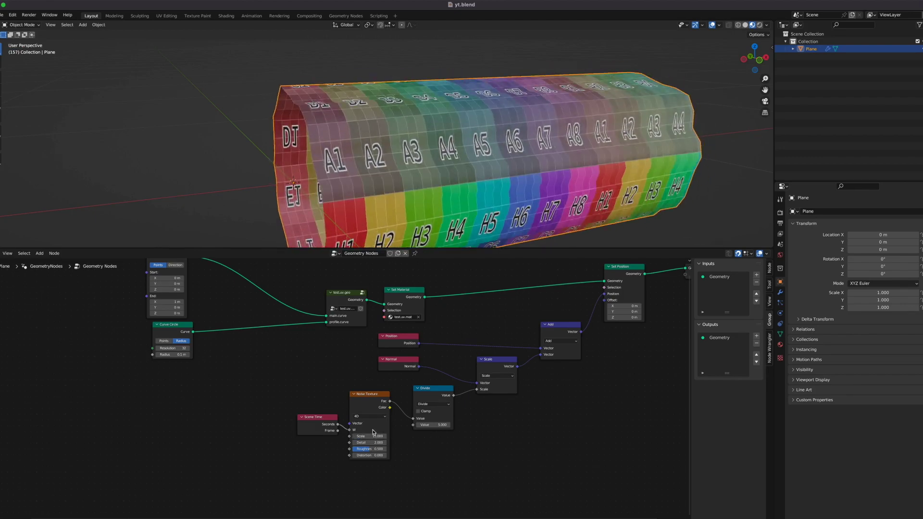
Insert a Math node set to Divide by 20 between Scene Time and the Noise Texture's W, and play the animation.
drag(315, 427, 298, 433)
key(shift+a)
text(smath)
key(Return)
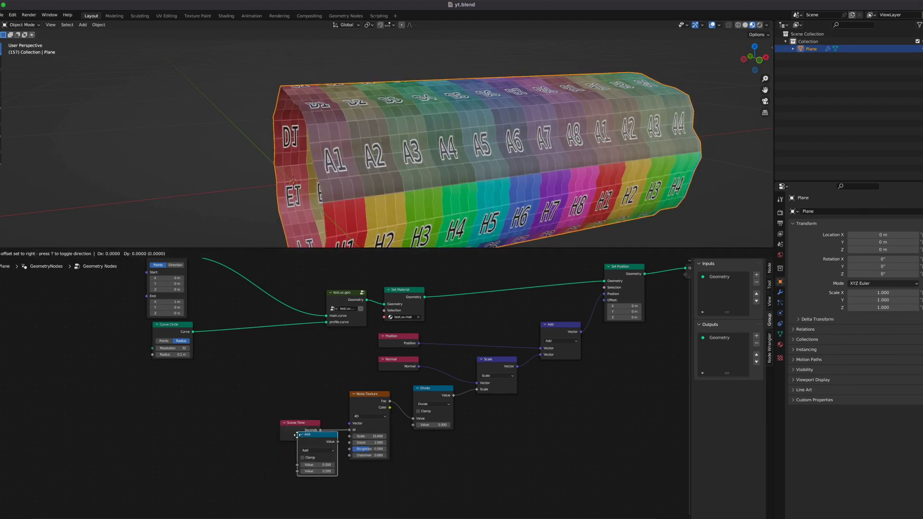
click(343, 412)
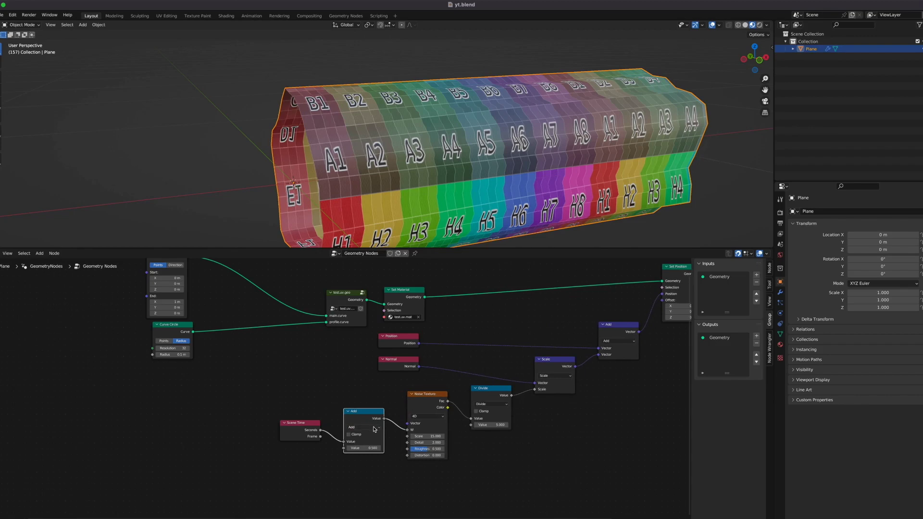
click(374, 429)
key(d)
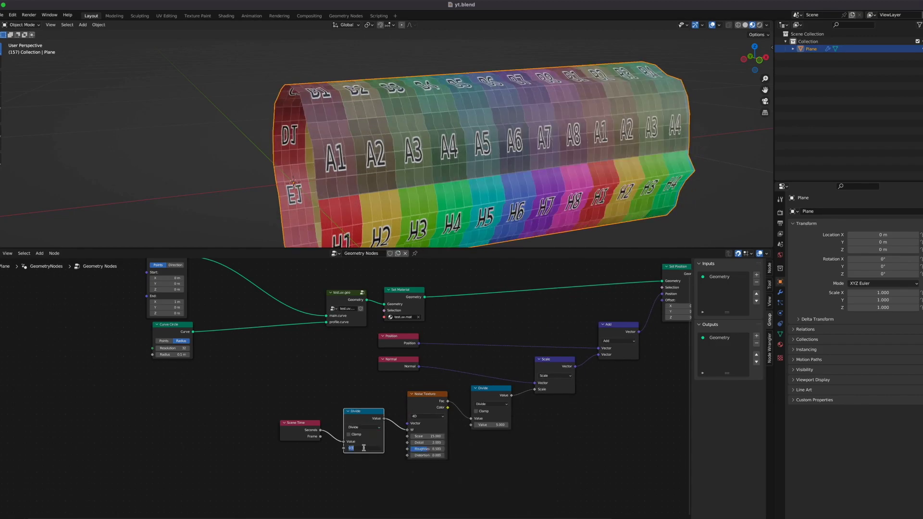
key(Return)
key(space)
middle_drag(431, 205, 479, 204)
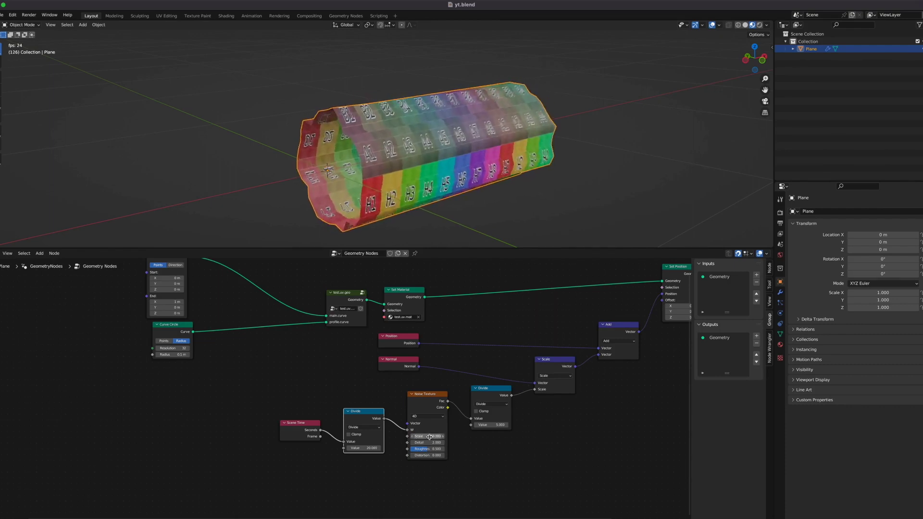
Insert a Resample Curve node between Curve Line and the test.uv.geo group and switch it to Length mode.
scroll(289, 312, up, 2)
click(290, 313)
key(shift+a)
key(s)
text(resamp)
key(Return)
click(212, 287)
click(236, 299)
click(234, 318)
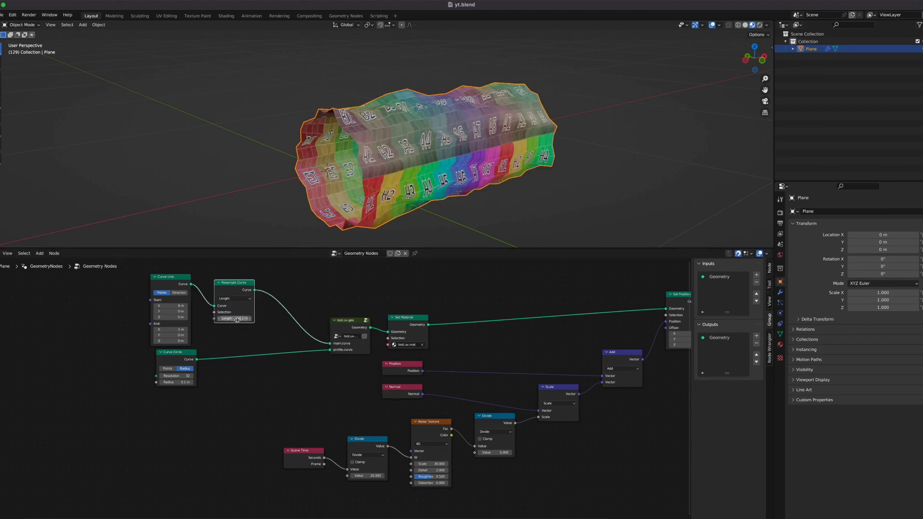
Play the animation and examine the displaced tube's color grid mapping from several angles.
key(space)
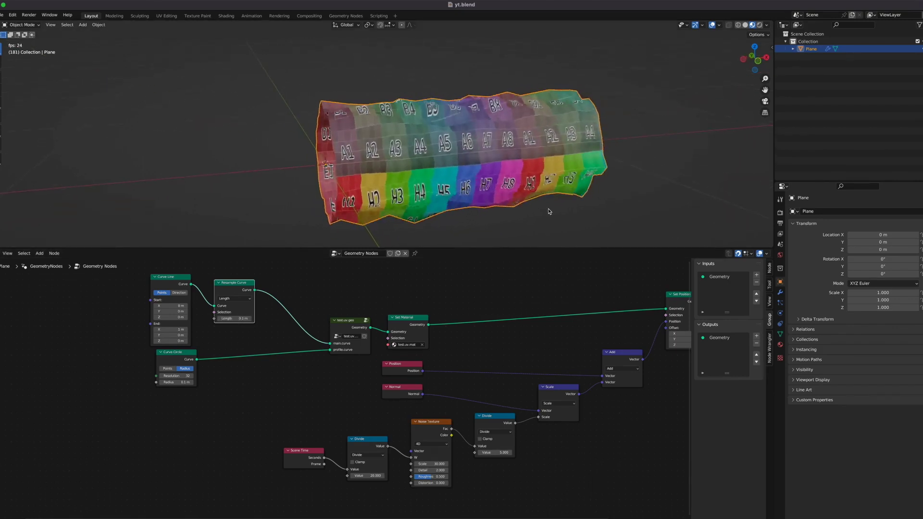
scroll(549, 212, left, 10)
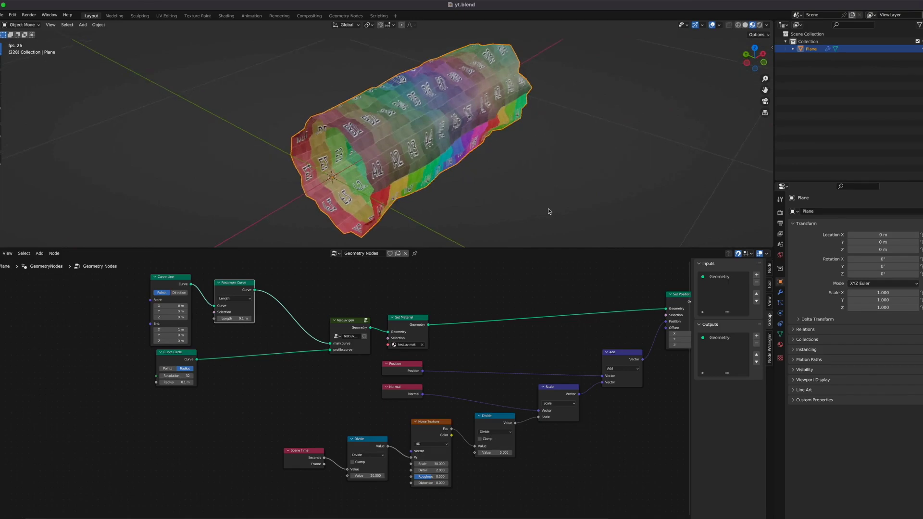
scroll(548, 211, left, 10)
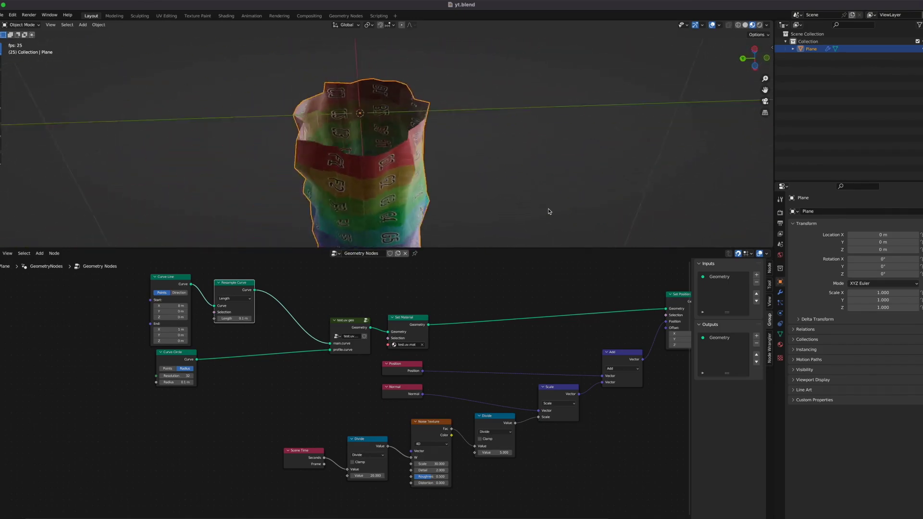
scroll(548, 211, right, 4)
scroll(549, 212, right, 3)
key(space)
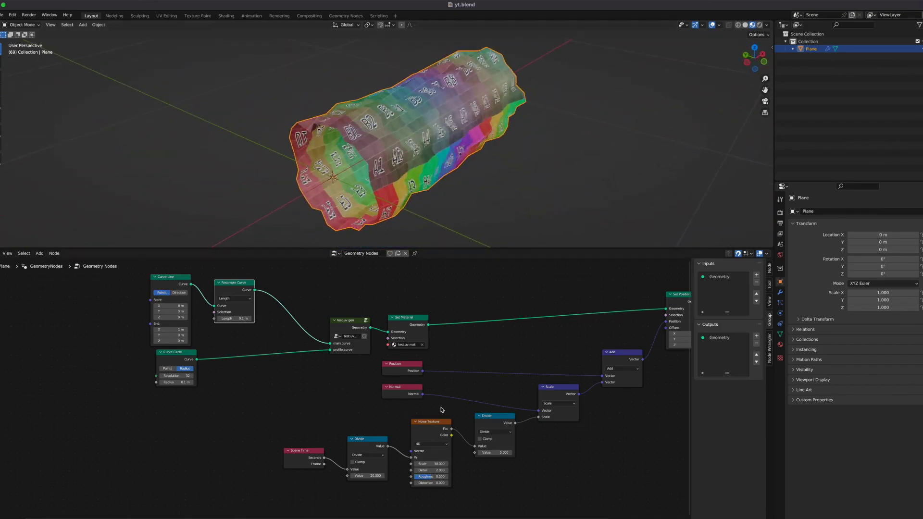
Move the test.uv.geo group and Set Material nodes closer to the Resample Curve and Curve Circle nodes.
scroll(442, 409, right, 4)
scroll(441, 410, up, 2)
drag(337, 358, 343, 346)
scroll(568, 422, down, 2)
drag(556, 318, 232, 491)
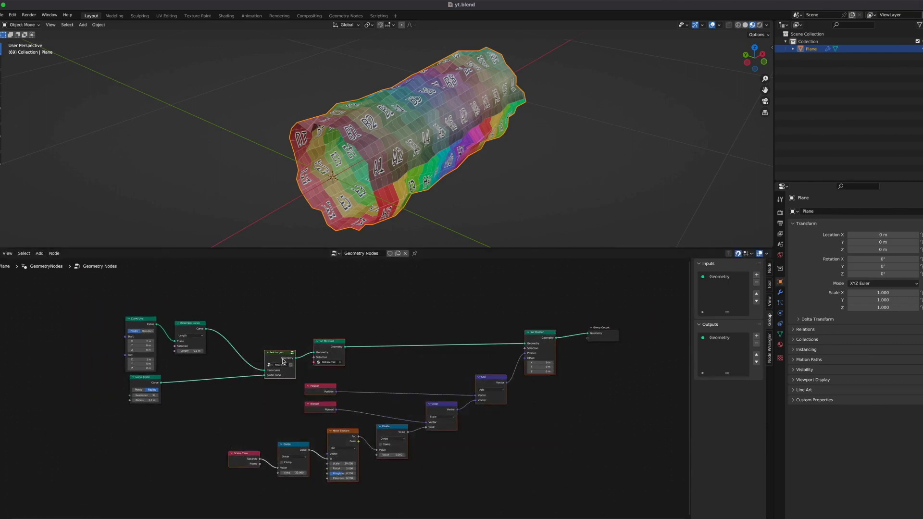
click(402, 382)
drag(372, 339, 288, 369)
key(g)
click(239, 342)
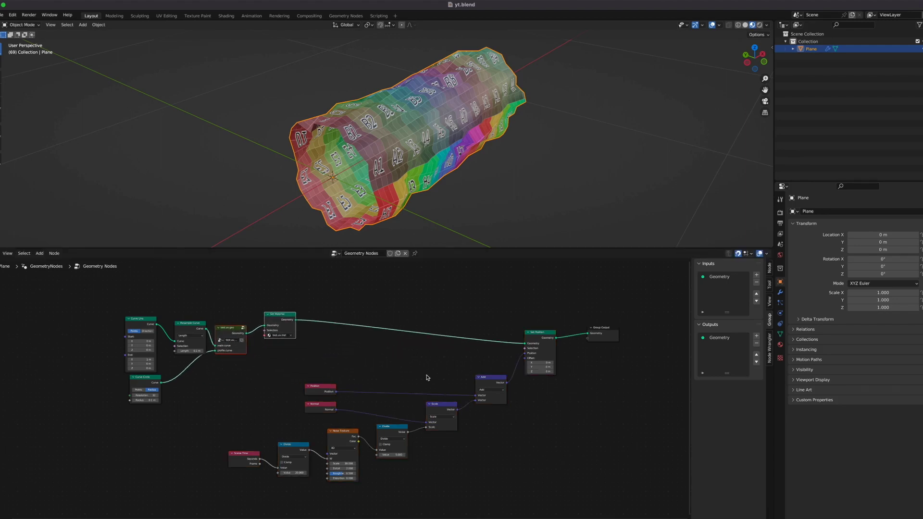
Group the noise displacement nodes, from Scene Time through Set Position, as post.normal.noise and place the group before Group Output.
drag(427, 377, 243, 480)
key(g)
click(259, 482)
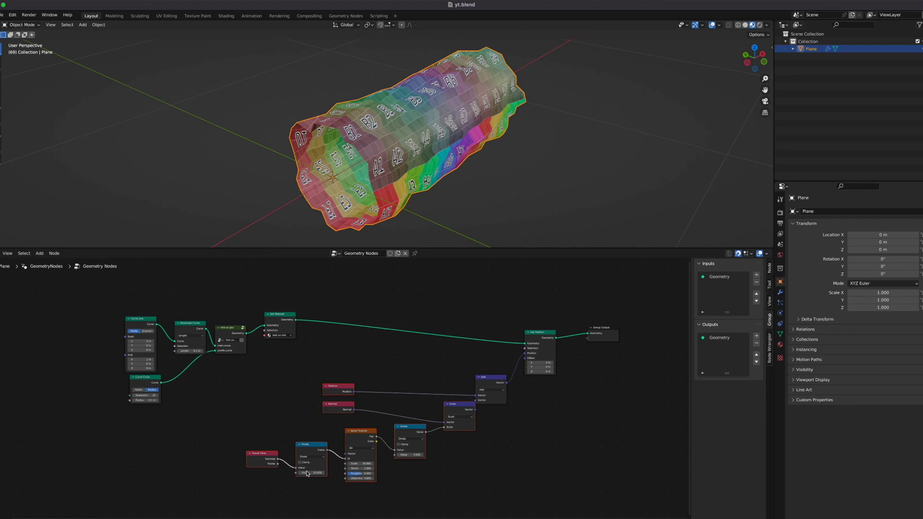
drag(476, 393, 485, 392)
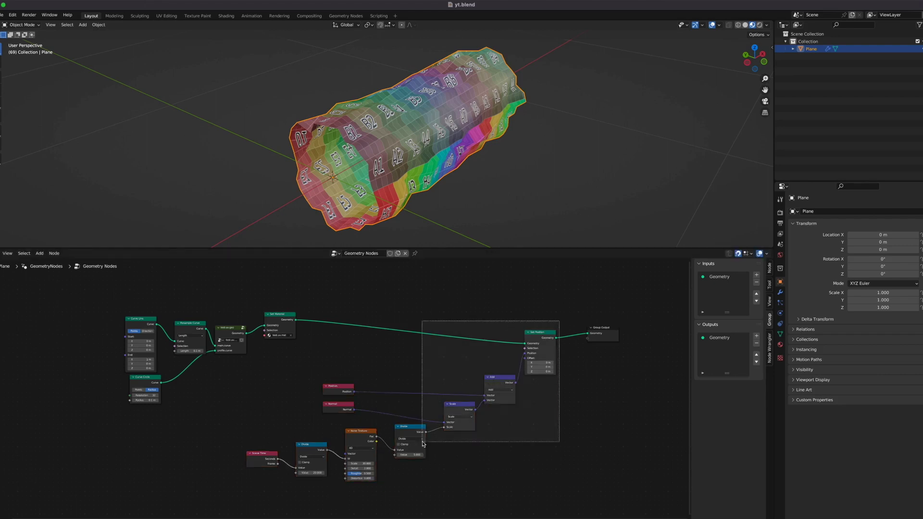
key(ctrl+g)
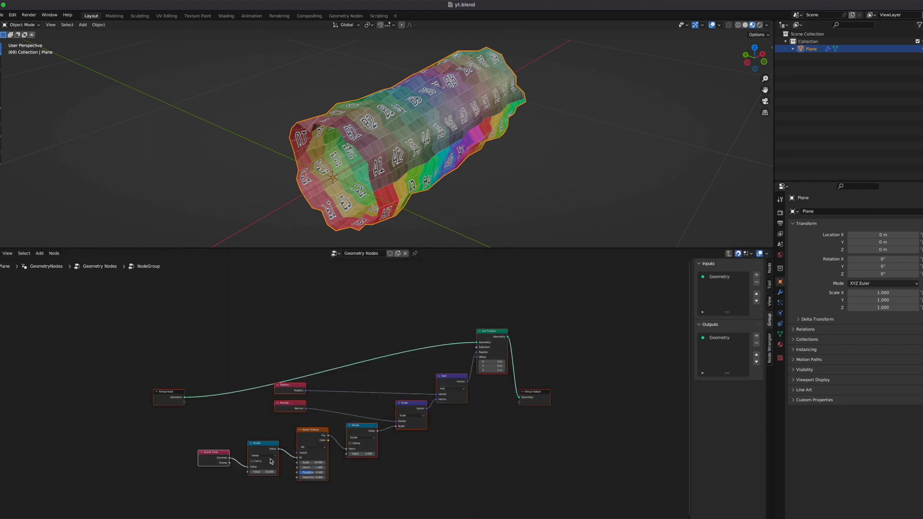
key(Tab)
drag(404, 394, 485, 321)
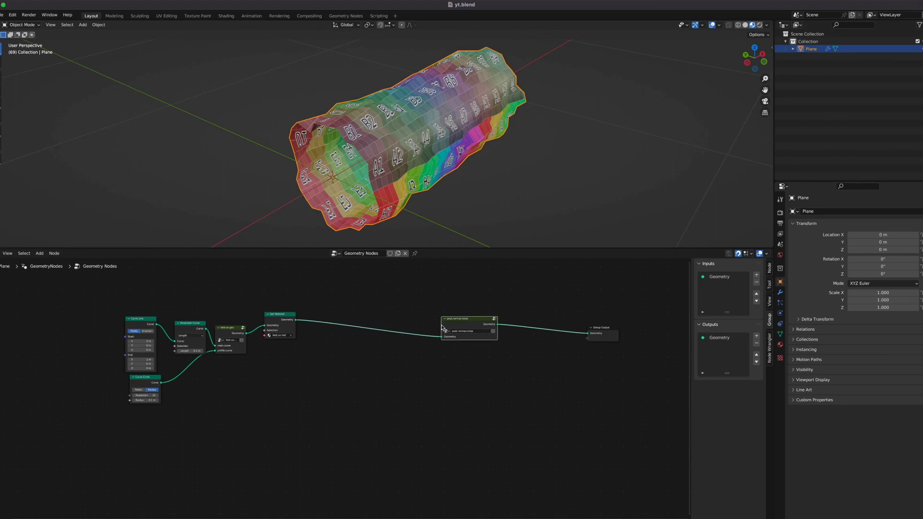
Play the animation briefly to test the post.normal.noise group, stop it and mute the group.
key(space)
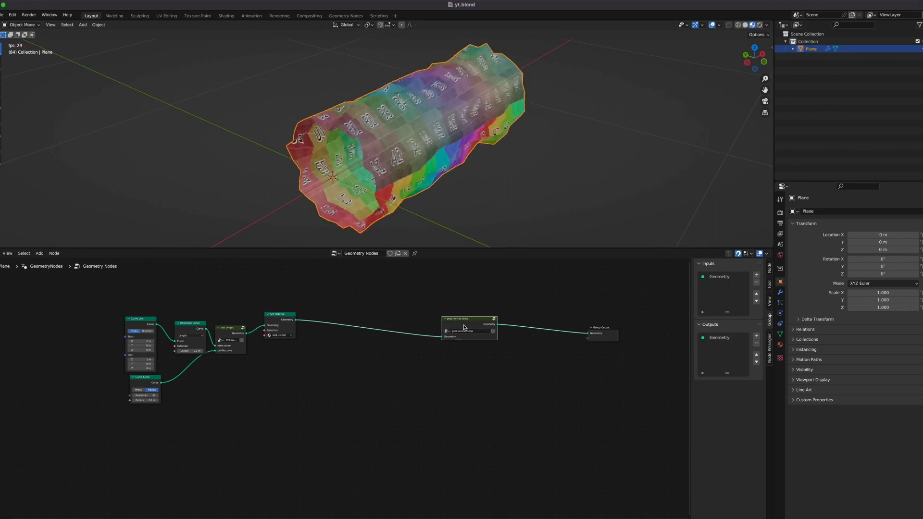
key(space)
key(m)
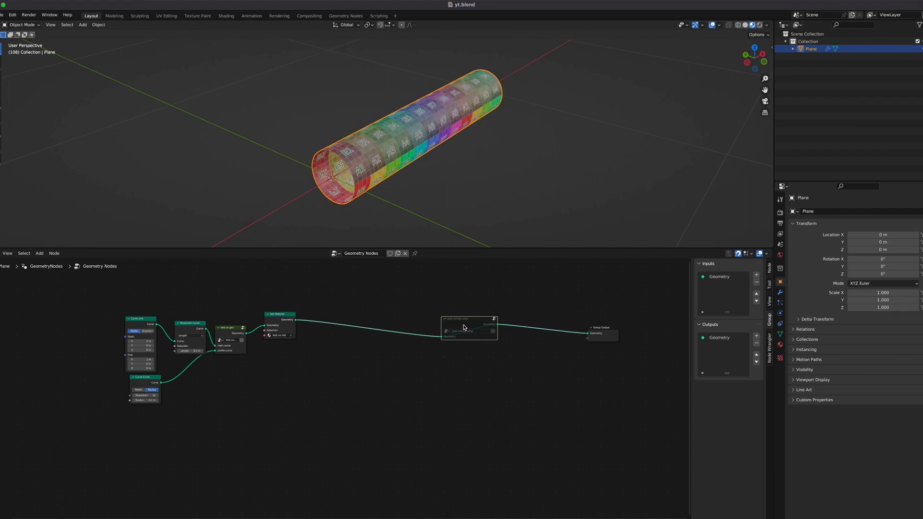
Move Group Output beside post.normal.noise and open up space between the Resample Curve and test.uv.geo nodes.
key(g)
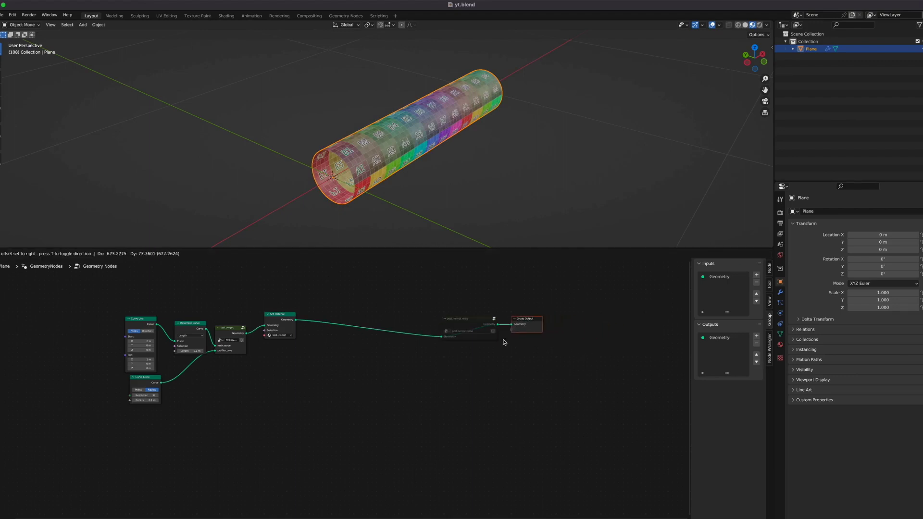
click(504, 343)
middle_drag(374, 335, 481, 337)
drag(439, 292, 302, 369)
key(g)
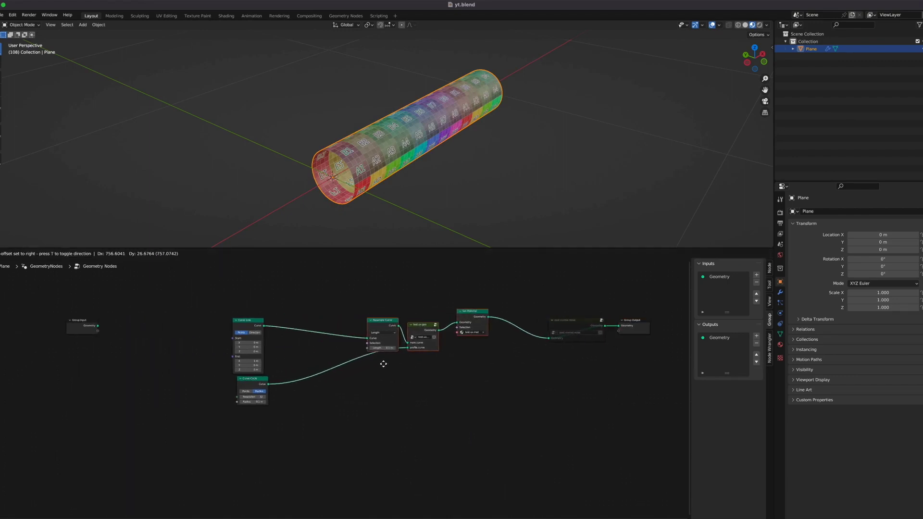
click(388, 370)
drag(383, 328, 237, 393)
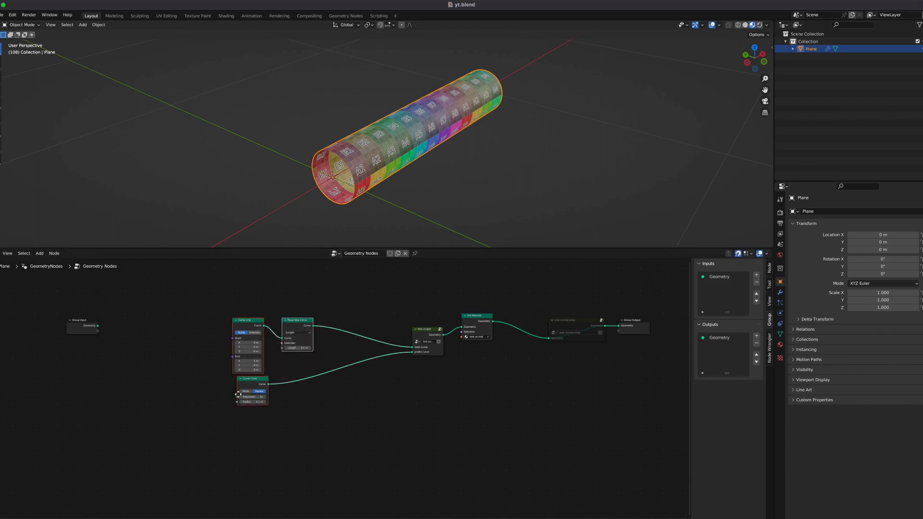
key(g)
click(175, 398)
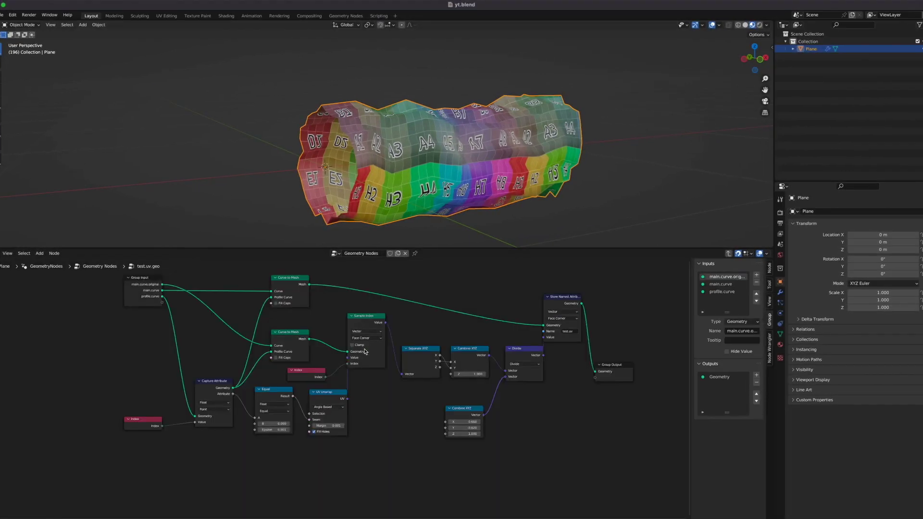
Add a Group Input node inside test.uv.geo and expose the X and Y of the Combine XYZ feeding Divide as group inputs.
scroll(402, 377, right, 3)
scroll(402, 377, down, 2)
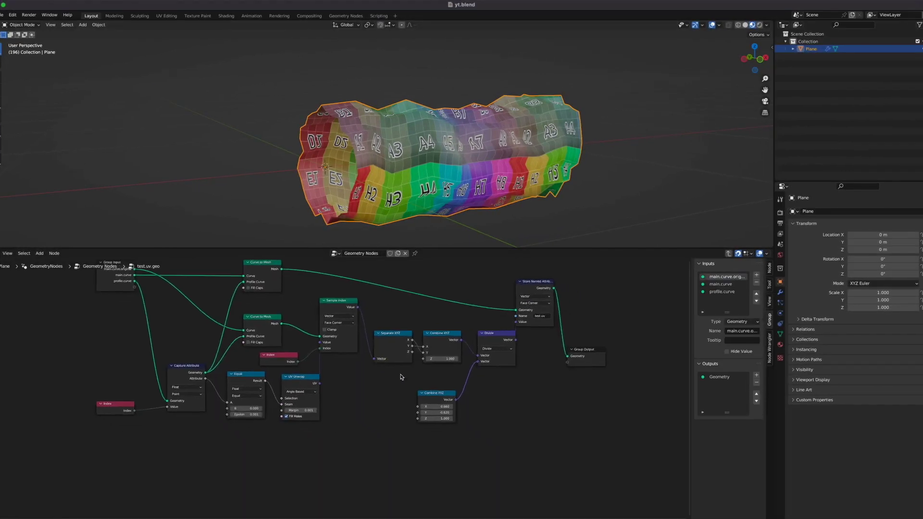
key(shift+a)
key(s)
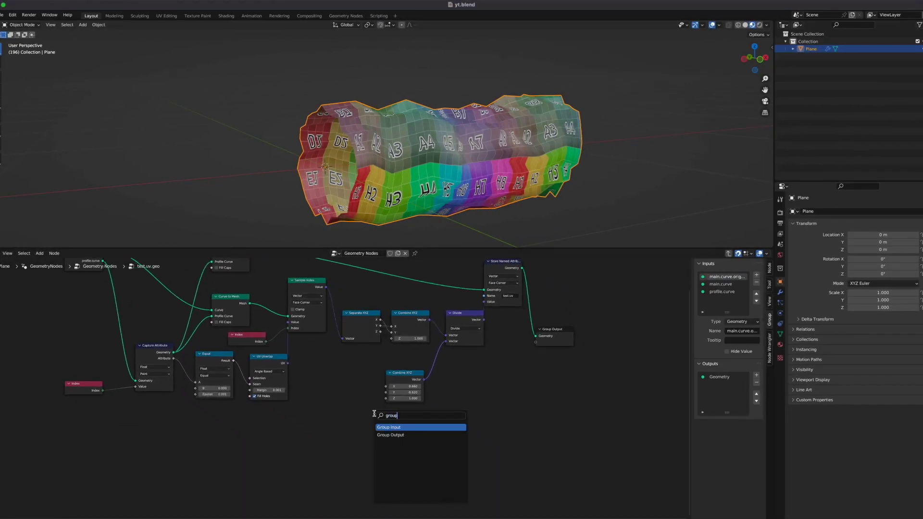
key(Return)
drag(338, 407, 332, 406)
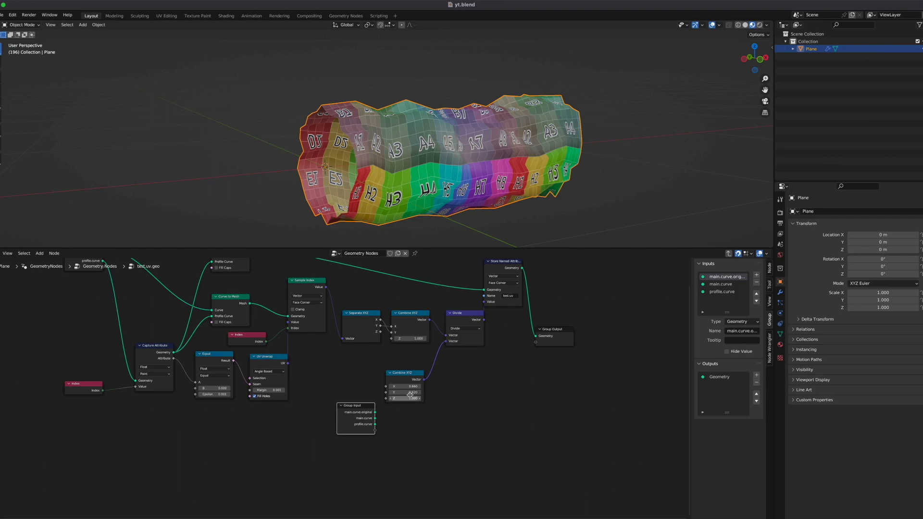
drag(412, 386, 460, 413)
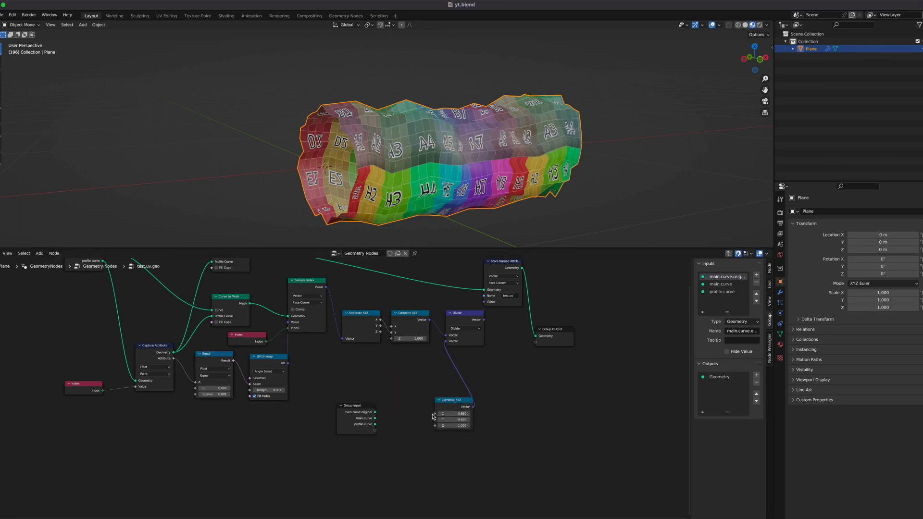
drag(375, 432, 375, 436)
Rename the new X and Y group inputs as u.scale and v.scale and leave the group.
double_click(711, 300)
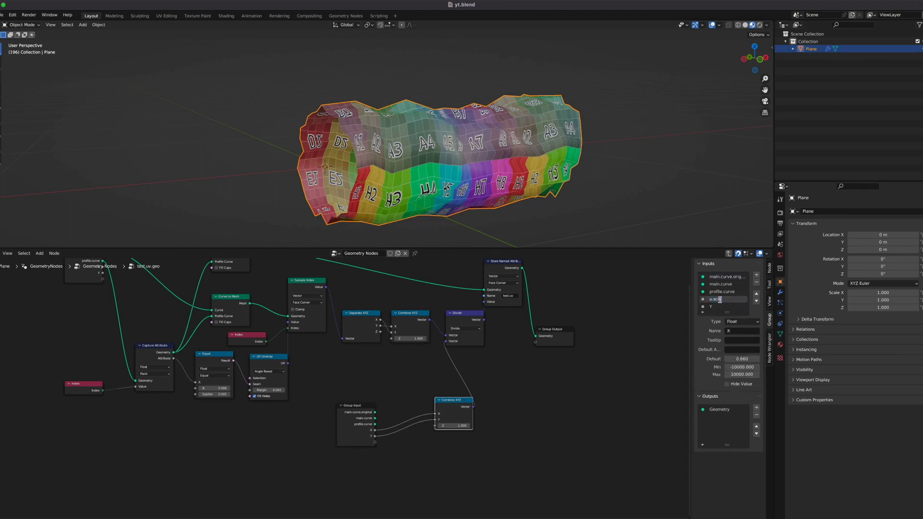
click(713, 306)
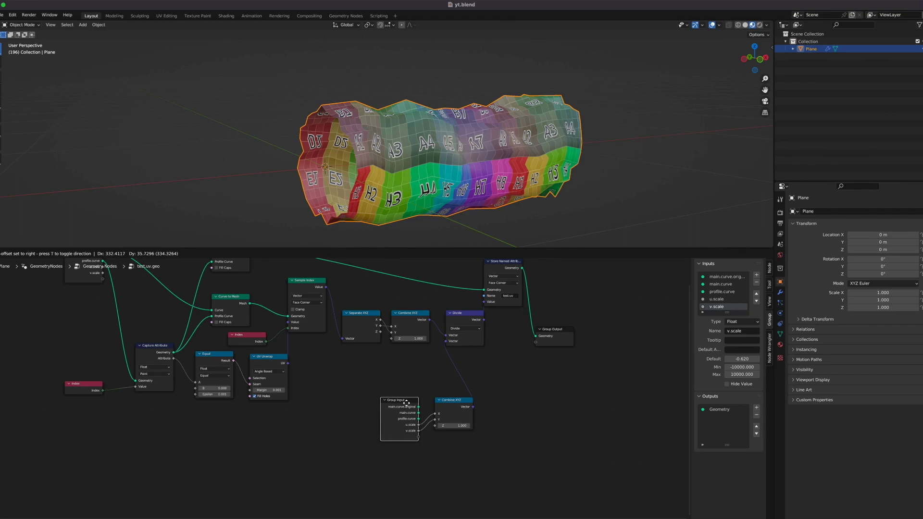
key(Tab)
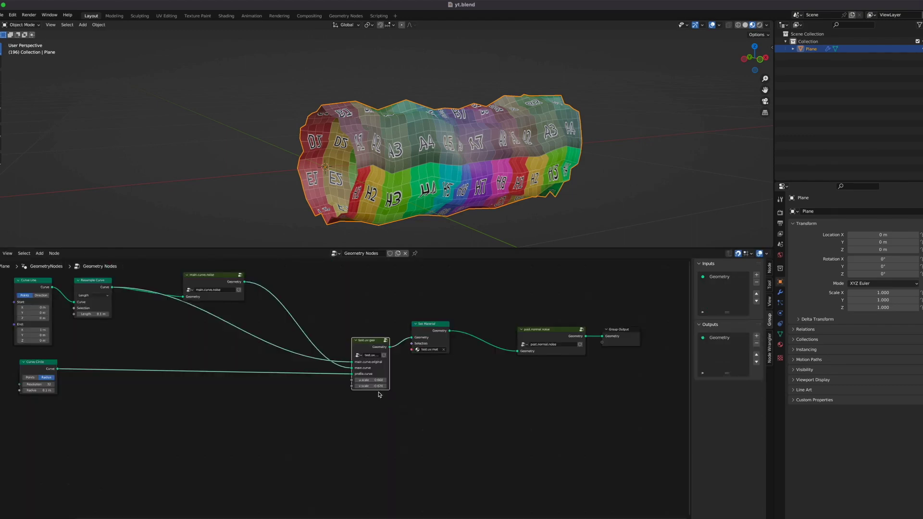
Set test.uv.geo's u.scale to 0.980 and v.scale to -0.300 while checking the mapping in the playing animation.
scroll(379, 394, up, 2)
drag(387, 375, 406, 385)
key(space)
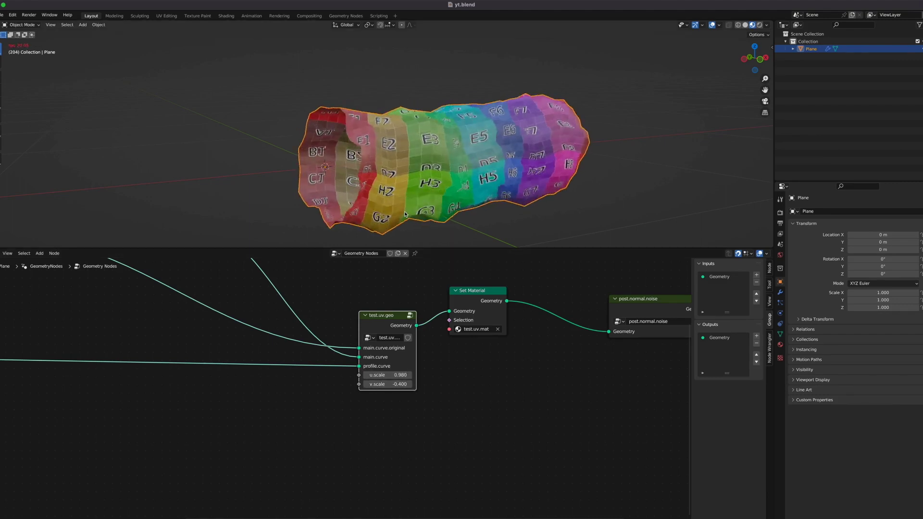
middle_drag(405, 214, 452, 230)
drag(389, 385, 394, 384)
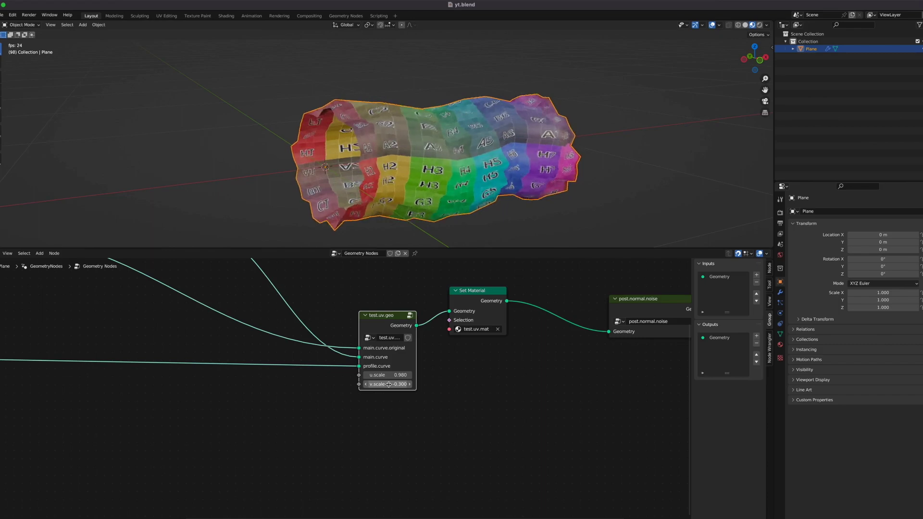
key(space)
Reposition main.curve.noise and shift test.uv.geo, Set Material, post.normal.noise and Group Output closer to the curve nodes.
scroll(427, 203, left, 5)
scroll(426, 204, right, 6)
scroll(330, 355, left, 8)
scroll(329, 357, down, 1)
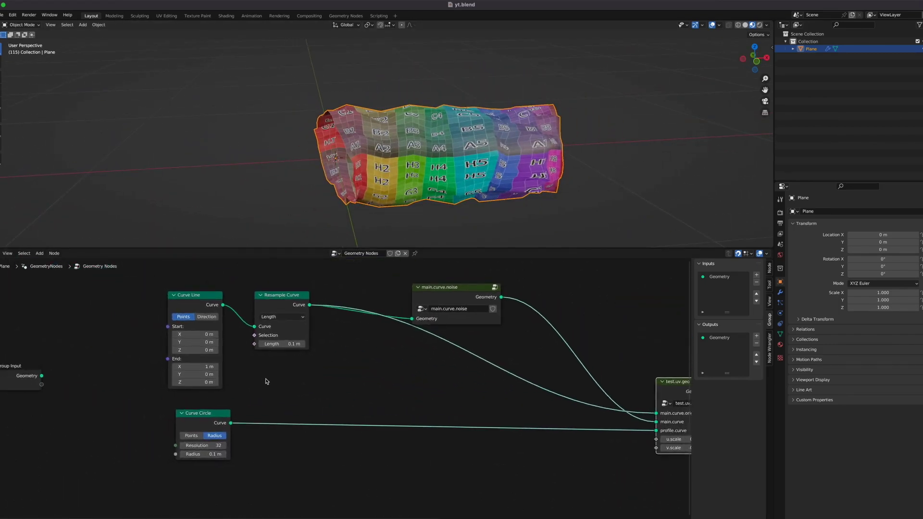
scroll(381, 344, right, 6)
scroll(380, 344, down, 1)
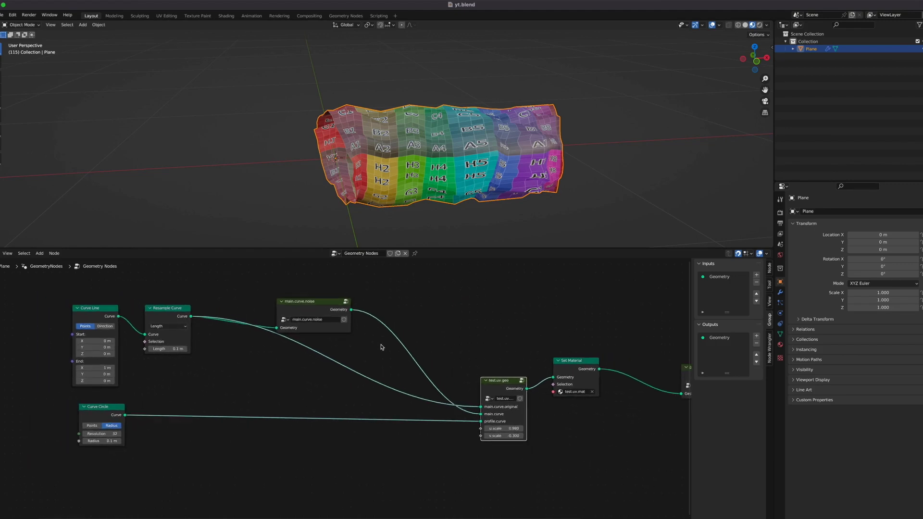
drag(321, 314, 346, 312)
scroll(346, 312, down, 6)
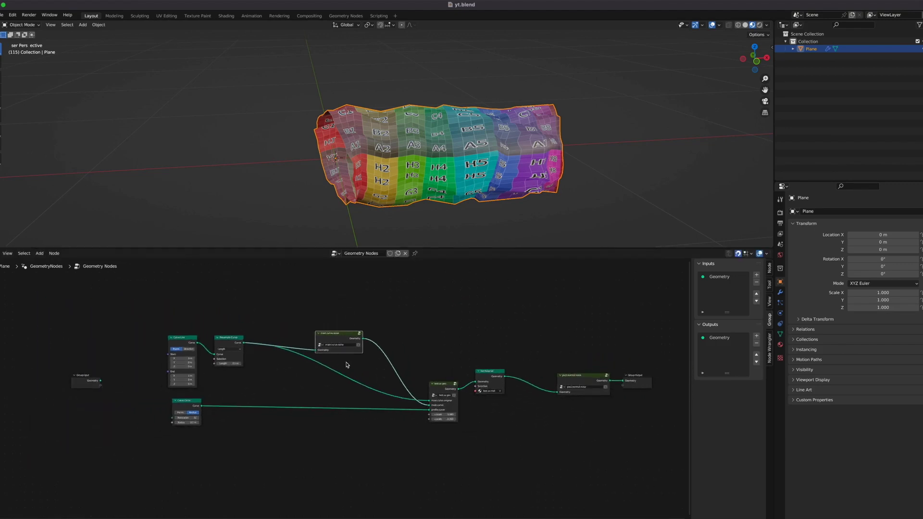
scroll(346, 364, up, 2)
scroll(347, 365, up, 1)
scroll(347, 365, right, 5)
drag(604, 329, 245, 465)
key(g)
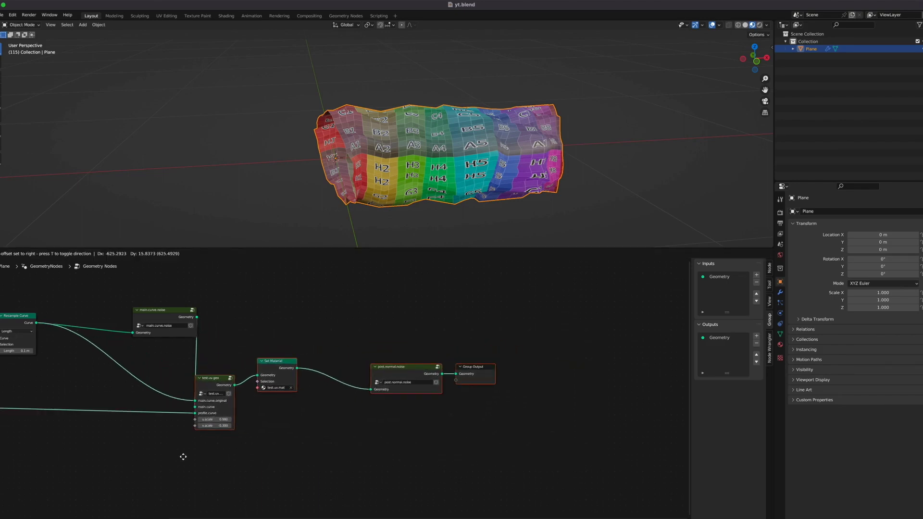
click(203, 455)
Tighten the spacing of the main.curve.noise, post.normal.noise and Group Output nodes.
scroll(204, 457, left, 5)
drag(335, 315, 304, 315)
ctrl+scroll(310, 315, right, 2)
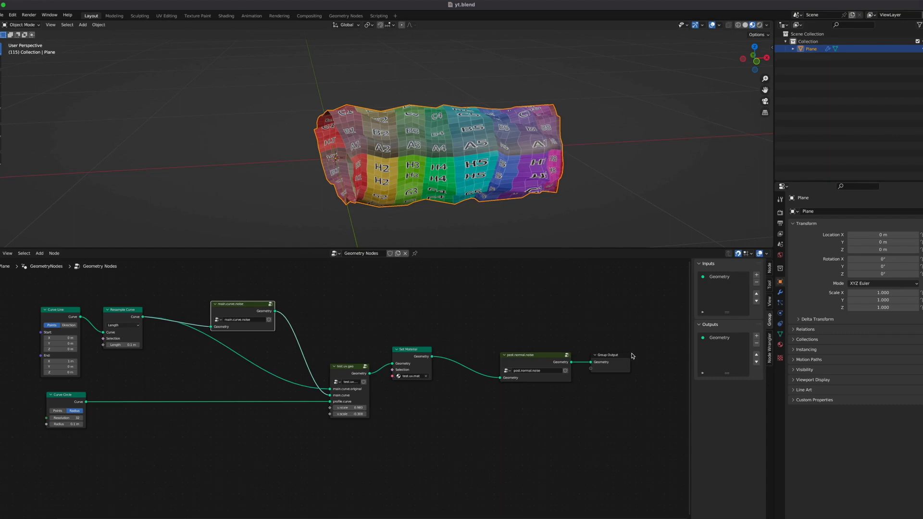
drag(539, 367, 510, 366)
drag(621, 357, 599, 359)
scroll(298, 398, down, 2)
scroll(298, 397, left, 2)
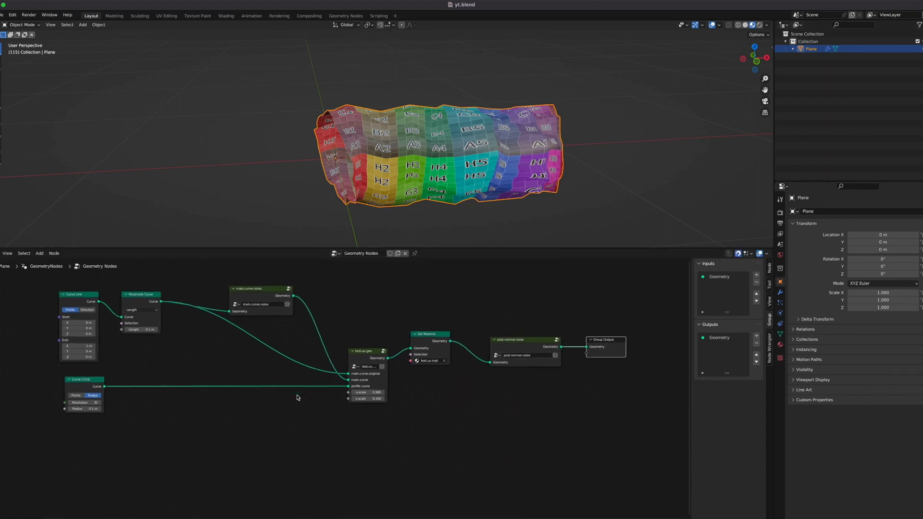
Try a Curve Circle resolution of 6 and set it to 4.
scroll(242, 401, left, 2)
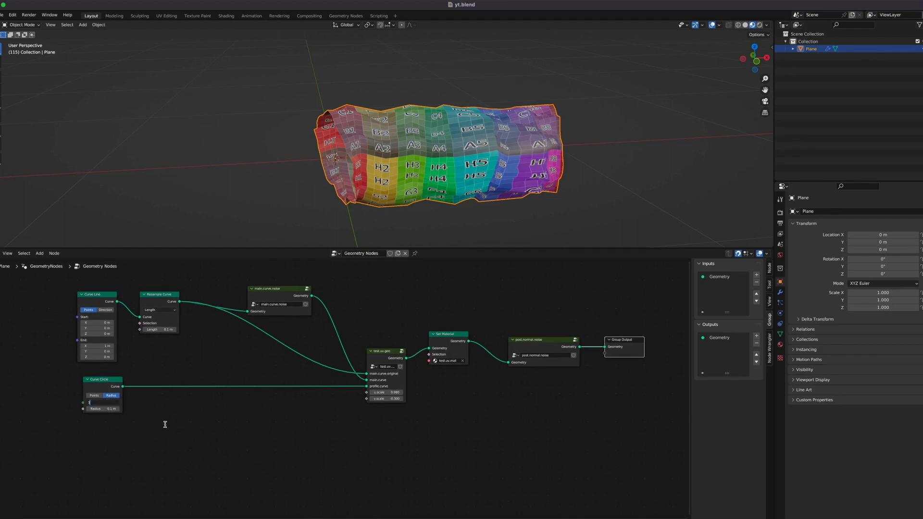
text(6)
key(Return)
text(4)
key(Return)
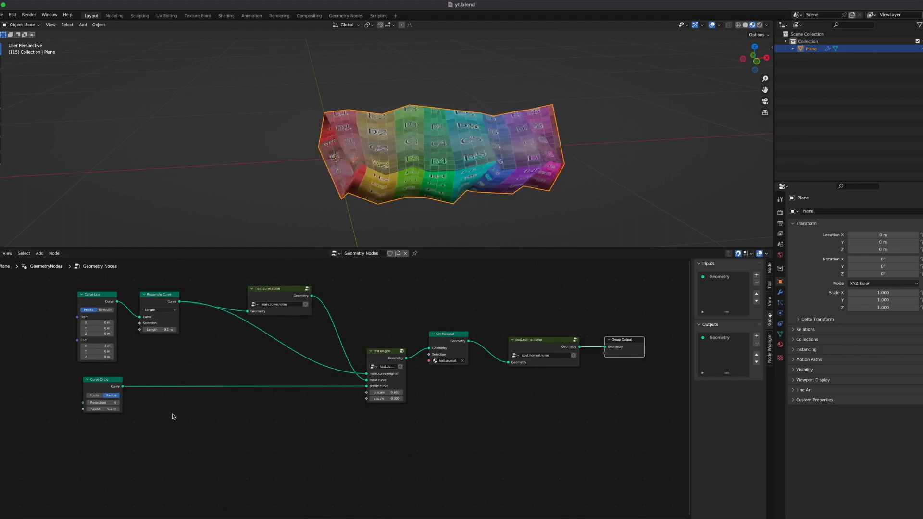
Mute the post.normal.noise and main.curve.noise groups.
middle_drag(346, 213, 512, 311)
click(533, 348)
key(m)
click(285, 298)
key(m)
Adjust u.scale and v.scale on test.uv.geo to refit the color grid on the undistorted tube.
scroll(433, 161, up, 6)
mouse_move(416, 160)
middle_down()
mouse_move(455, 167)
mouse_move(423, 162)
middle_up()
scroll(456, 167, down, 6)
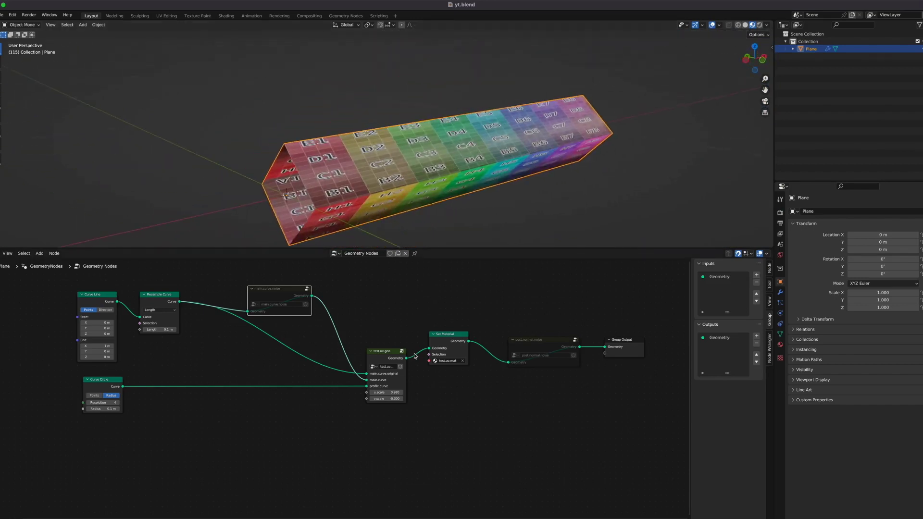
mouse_move(386, 392)
mouse_down()
mouse_move(365, 392)
mouse_move(395, 399)
mouse_move(374, 399)
mouse_up()
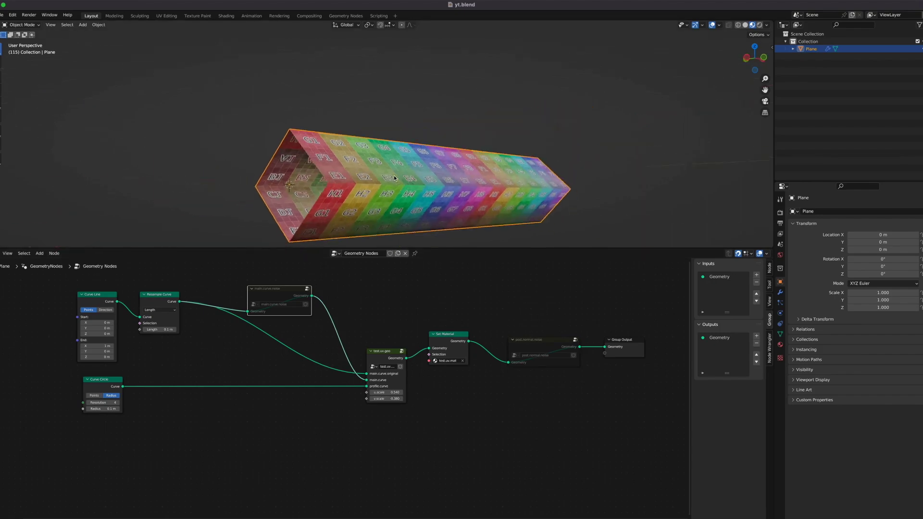